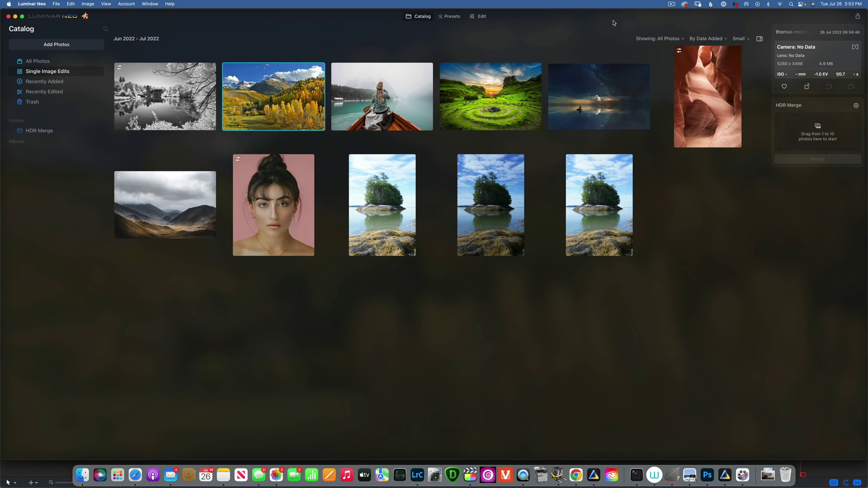
# Open the autumn mountain photo in Edit and set Dodge & Burn to Darken
pyautogui.doubleClick(279, 103)
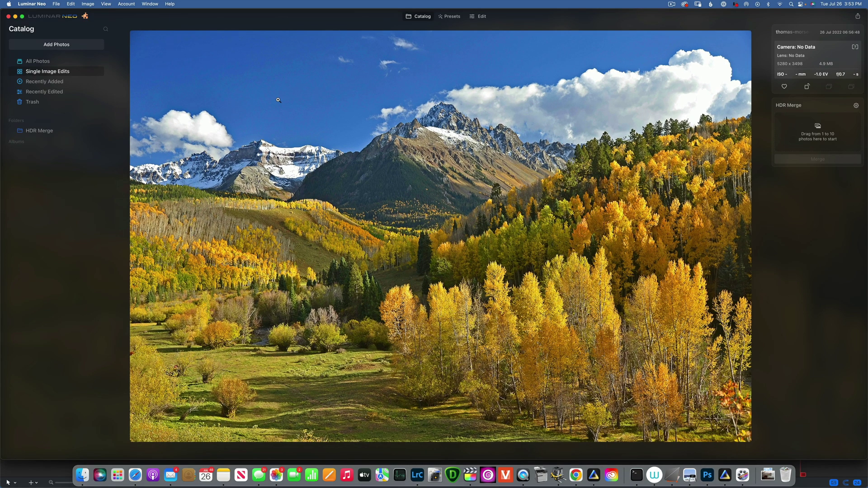
pyautogui.click(482, 16)
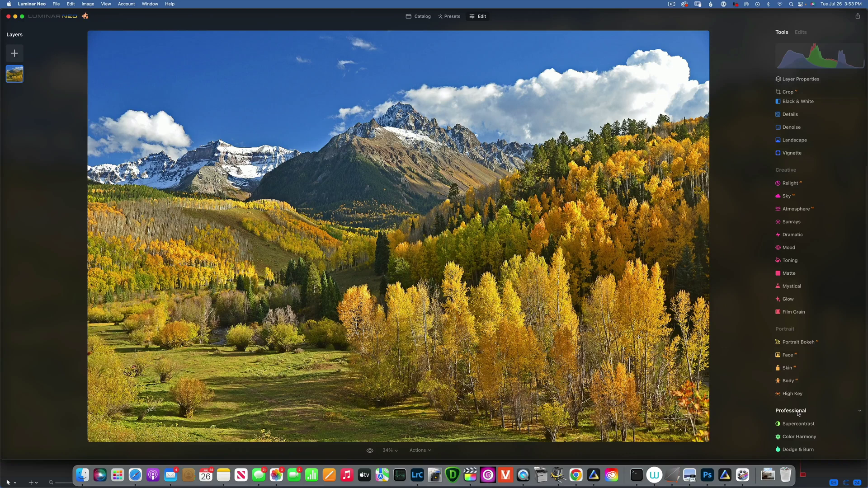
pyautogui.click(797, 450)
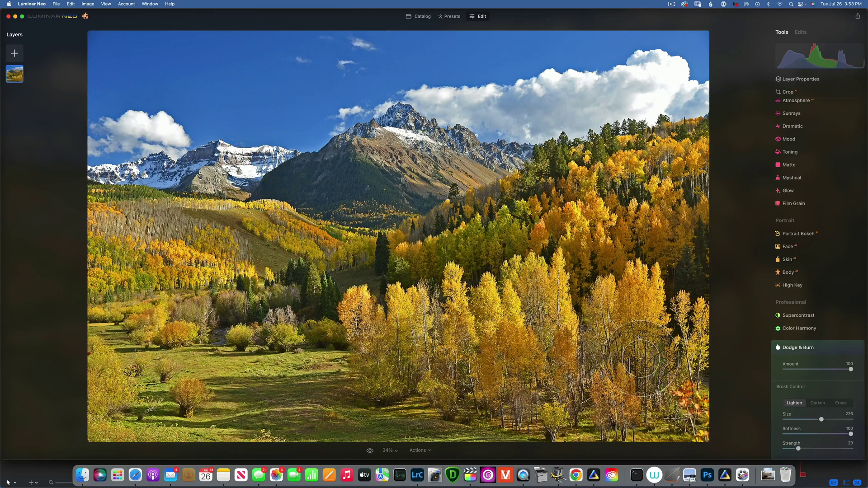
pyautogui.click(817, 403)
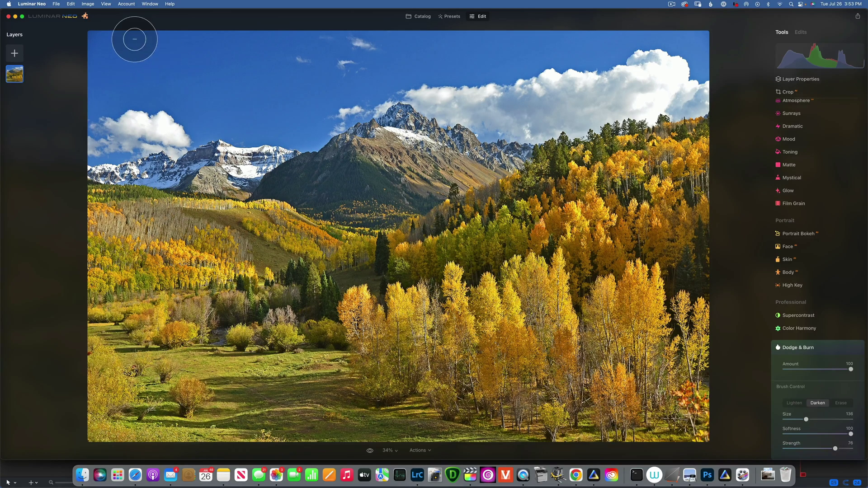
# With a size-208 brush, burn the upper sky and the yellow trees darker
pyautogui.press(']')
pyautogui.press(']')
pyautogui.press(']')
pyautogui.press(']')
pyautogui.press(']')
pyautogui.press(']')
pyautogui.press(']')
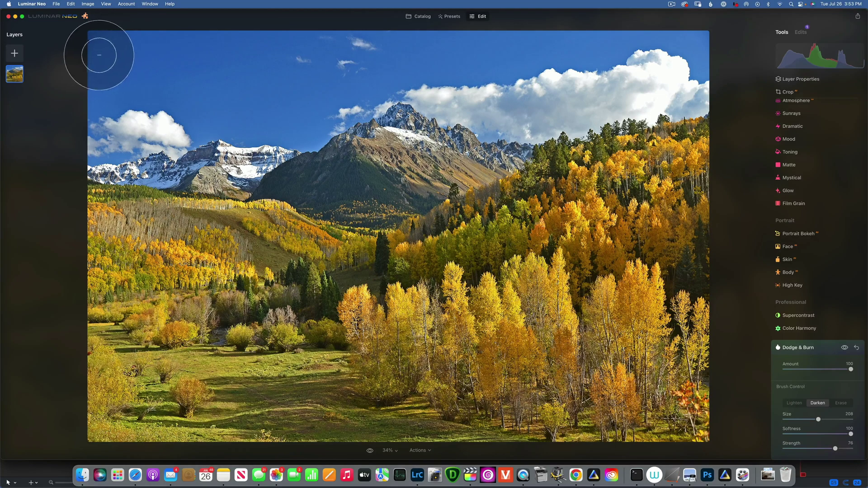
pyautogui.moveTo(174, 51)
pyautogui.mouseDown()
pyautogui.moveTo(285, 38)
pyautogui.moveTo(463, 45)
pyautogui.moveTo(342, 72)
pyautogui.moveTo(52, 95)
pyautogui.moveTo(141, 145)
pyautogui.moveTo(305, 105)
pyautogui.moveTo(328, 117)
pyautogui.moveTo(245, 162)
pyautogui.moveTo(187, 173)
pyautogui.moveTo(132, 154)
pyautogui.moveTo(290, 125)
pyautogui.moveTo(477, 51)
pyautogui.moveTo(624, 46)
pyautogui.mouseUp()
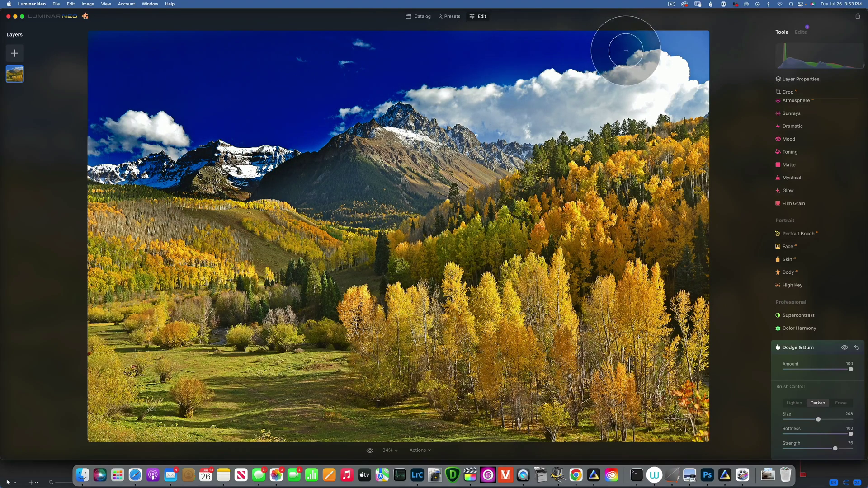
pyautogui.moveTo(704, 51)
pyautogui.mouseDown()
pyautogui.moveTo(626, 34)
pyautogui.moveTo(372, 40)
pyautogui.mouseUp()
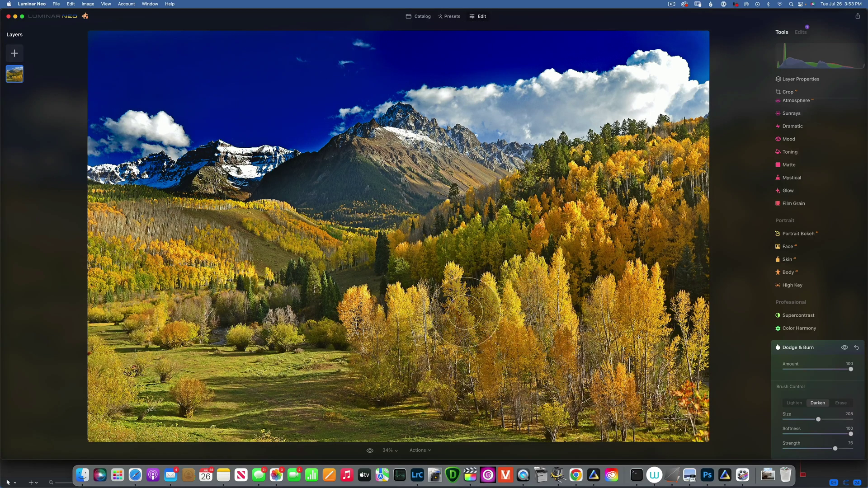
pyautogui.moveTo(453, 302)
pyautogui.mouseDown()
pyautogui.moveTo(456, 348)
pyautogui.moveTo(463, 293)
pyautogui.moveTo(475, 367)
pyautogui.moveTo(523, 279)
pyautogui.moveTo(533, 362)
pyautogui.moveTo(558, 284)
pyautogui.moveTo(607, 336)
pyautogui.moveTo(645, 340)
pyautogui.moveTo(643, 311)
pyautogui.moveTo(523, 376)
pyautogui.moveTo(373, 307)
pyautogui.moveTo(382, 356)
pyautogui.moveTo(391, 315)
pyautogui.moveTo(408, 304)
pyautogui.moveTo(408, 368)
pyautogui.moveTo(438, 338)
pyautogui.moveTo(520, 337)
pyautogui.mouseUp()
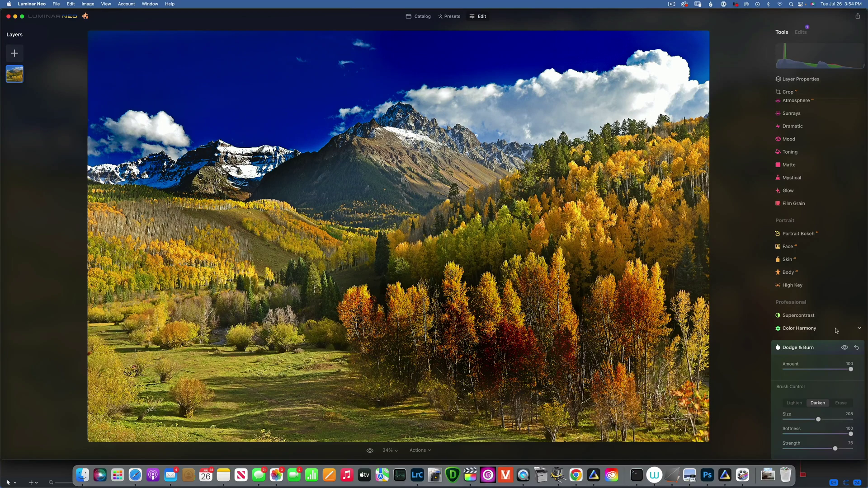
# Reset Dodge & Burn and add a duplicate layer blended in Color Burn at 52% opacity
pyautogui.click(856, 348)
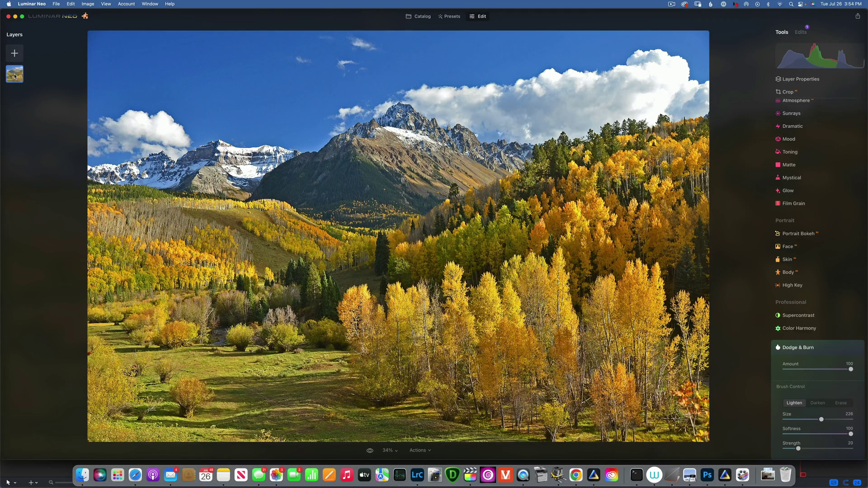
pyautogui.click(14, 76)
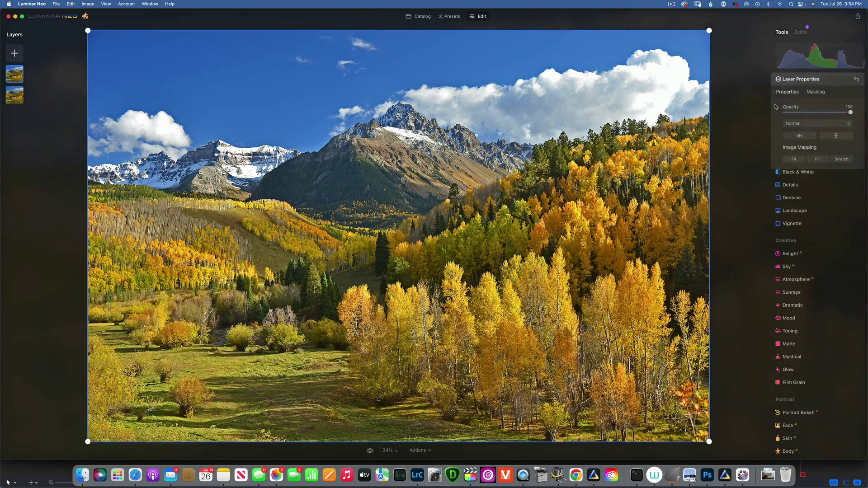
pyautogui.click(817, 125)
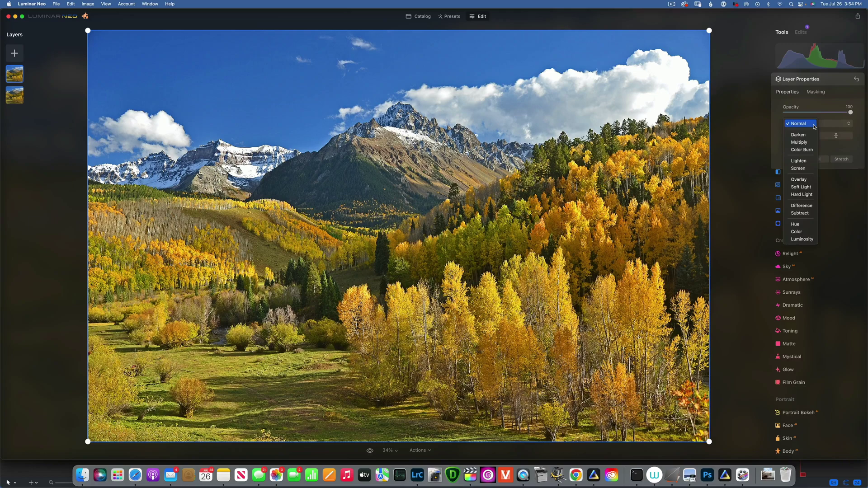
pyautogui.click(803, 150)
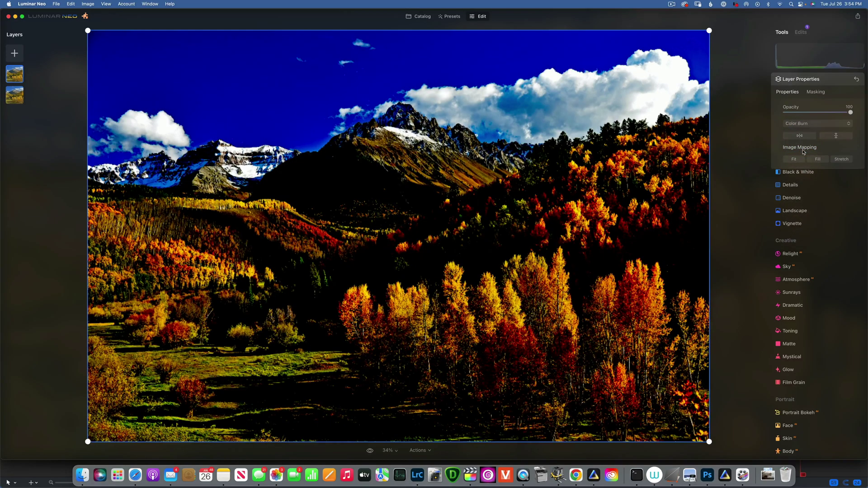
pyautogui.moveTo(849, 113); pyautogui.dragTo(819, 113)
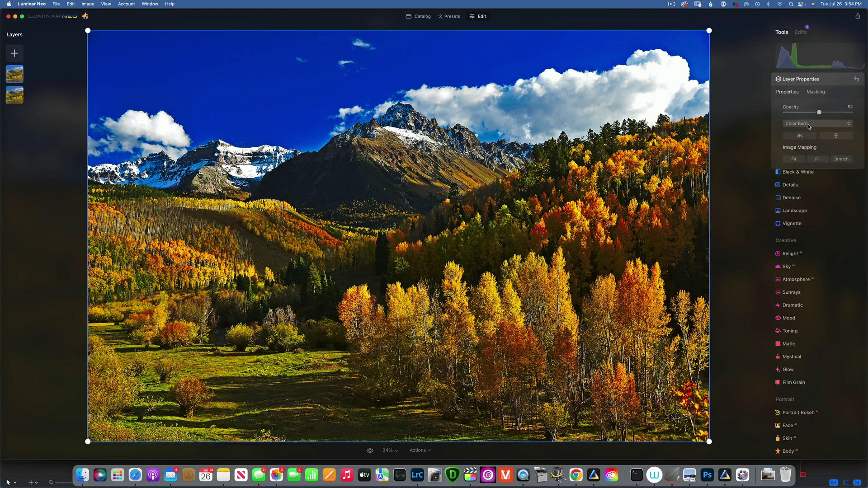
# Switch the duplicate layer to Multiply and compare it against the original photo
pyautogui.click(809, 125)
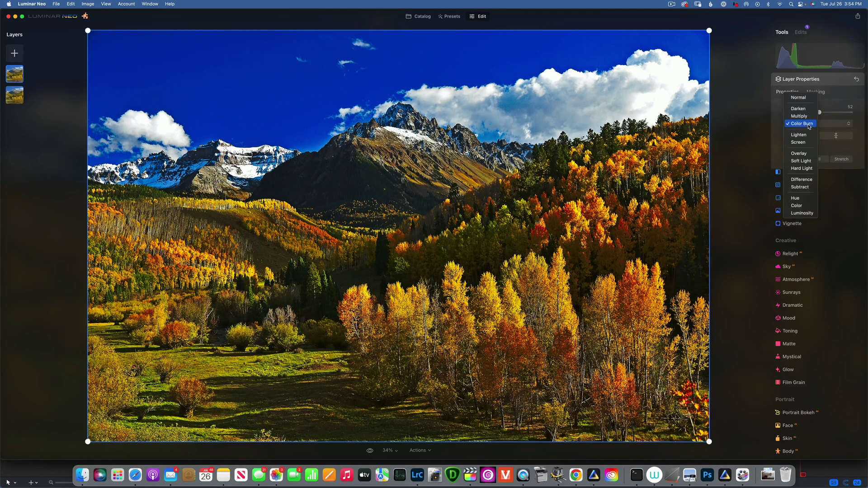
pyautogui.click(802, 117)
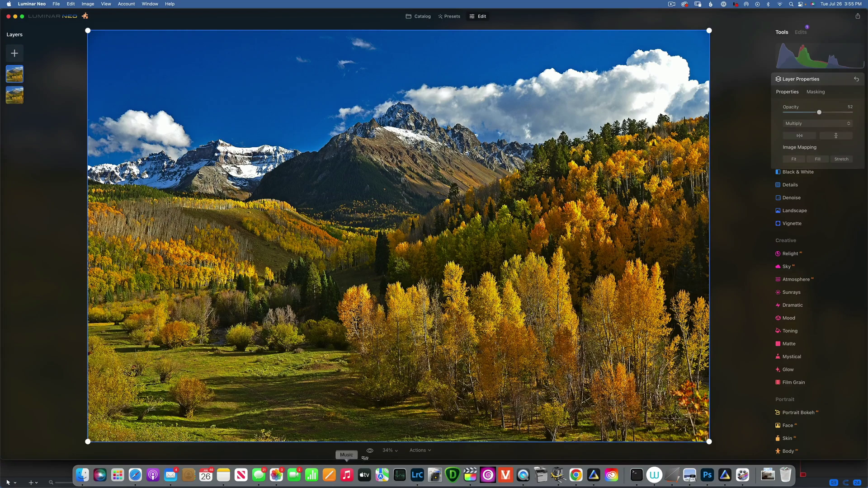
pyautogui.click(370, 451)
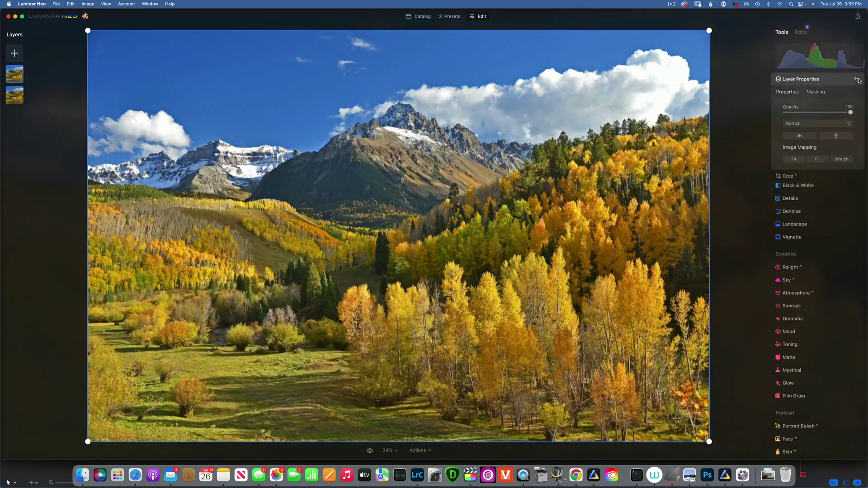
# Reset and delete the old duplicate layer, then add a fresh duplicate of the photo
pyautogui.click(857, 79)
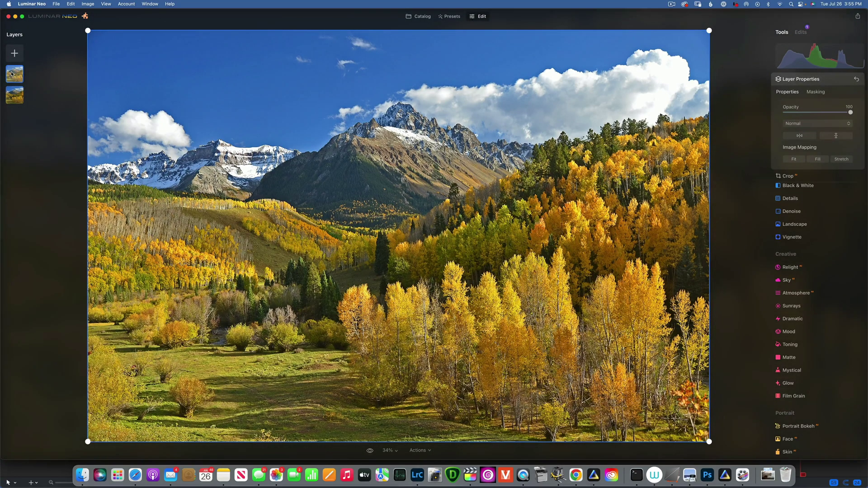
pyautogui.press('Delete')
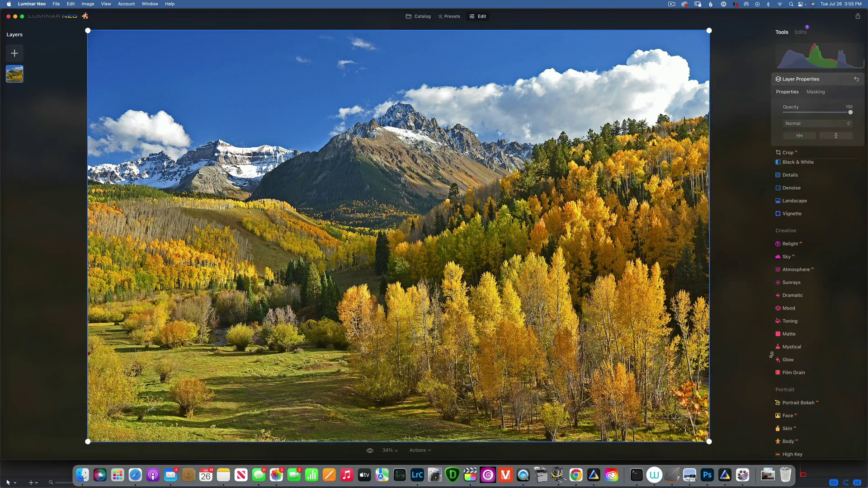
pyautogui.scroll(-3, 796, 367)
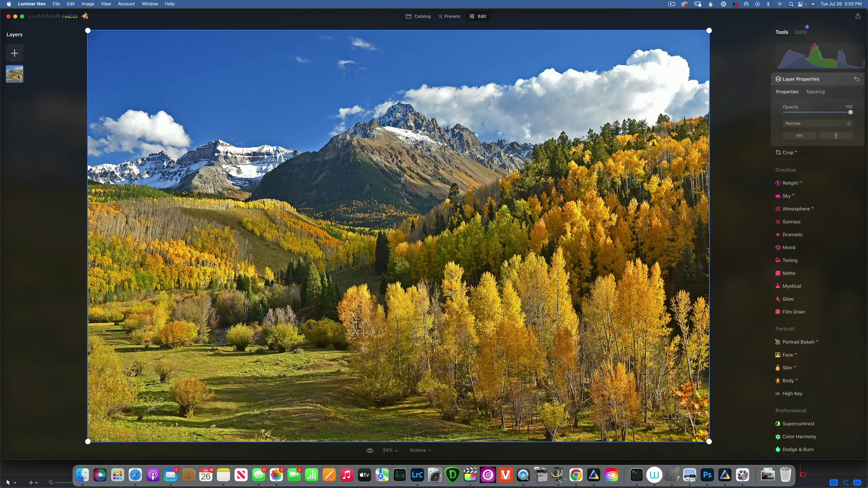
pyautogui.press('super+j')
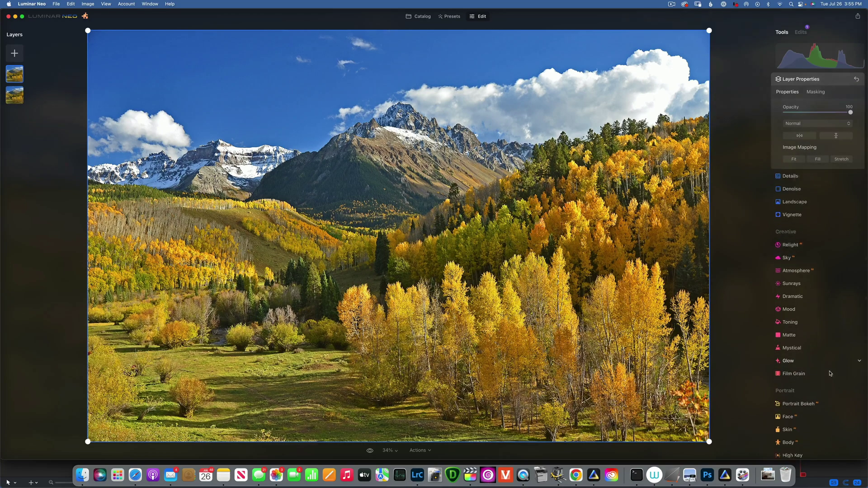
pyautogui.scroll(-3, 830, 374)
# Burn the sky and central trees darker with a size-280 Dodge & Burn Darken brush
pyautogui.click(799, 452)
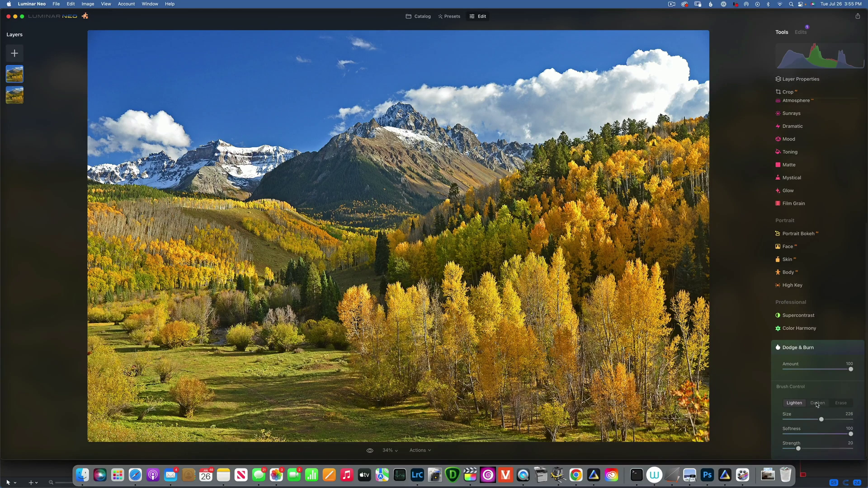
pyautogui.click(817, 403)
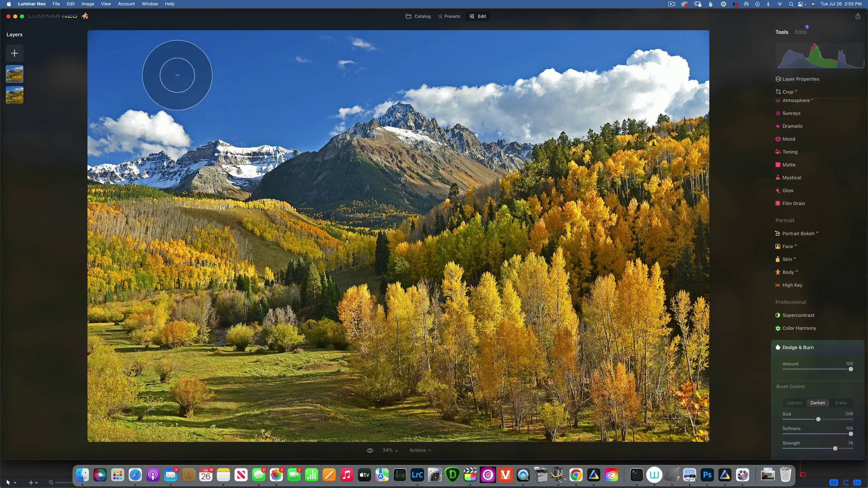
pyautogui.press(']')
pyautogui.press(']')
pyautogui.press(']')
pyautogui.moveTo(91, 63)
pyautogui.mouseDown()
pyautogui.moveTo(392, 66)
pyautogui.moveTo(251, 94)
pyautogui.moveTo(173, 137)
pyautogui.moveTo(244, 146)
pyautogui.moveTo(258, 121)
pyautogui.moveTo(146, 134)
pyautogui.moveTo(257, 147)
pyautogui.moveTo(495, 53)
pyautogui.moveTo(707, 54)
pyautogui.moveTo(582, 81)
pyautogui.mouseUp()
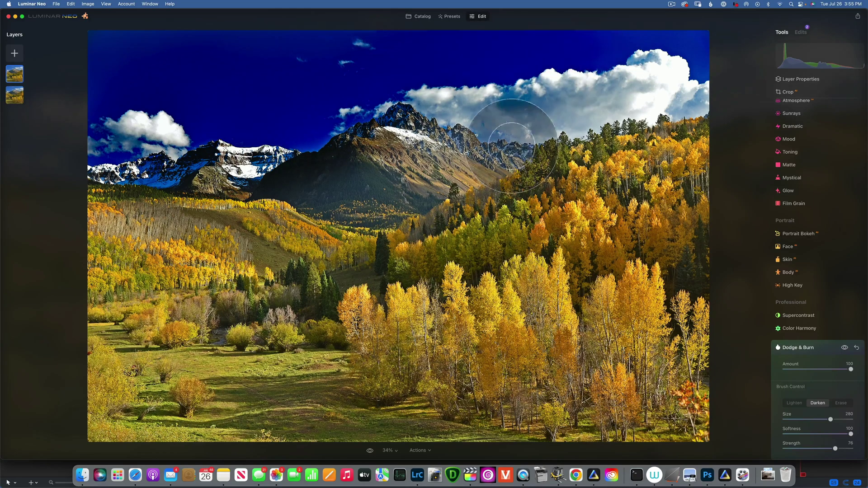
pyautogui.moveTo(407, 312)
pyautogui.mouseDown()
pyautogui.moveTo(375, 344)
pyautogui.moveTo(373, 333)
pyautogui.moveTo(412, 297)
pyautogui.moveTo(455, 301)
pyautogui.moveTo(486, 359)
pyautogui.moveTo(521, 362)
pyautogui.moveTo(546, 307)
pyautogui.moveTo(591, 299)
pyautogui.moveTo(612, 341)
pyautogui.moveTo(657, 342)
pyautogui.mouseUp()
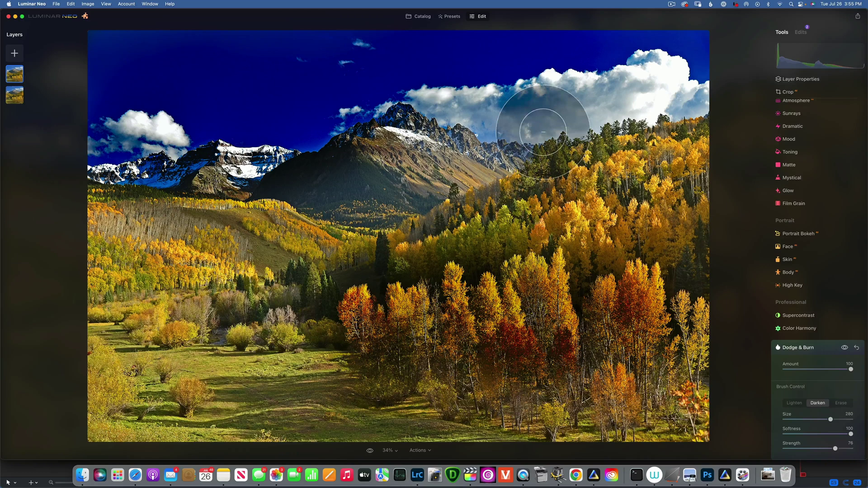
pyautogui.scroll(8, 814, 423)
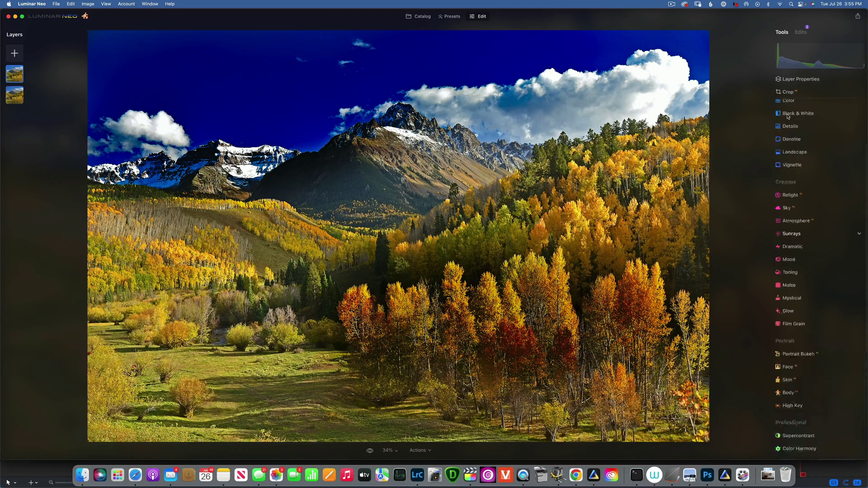
# Change the burned top layer's blend mode to Luminosity in Layer Properties
pyautogui.click(809, 83)
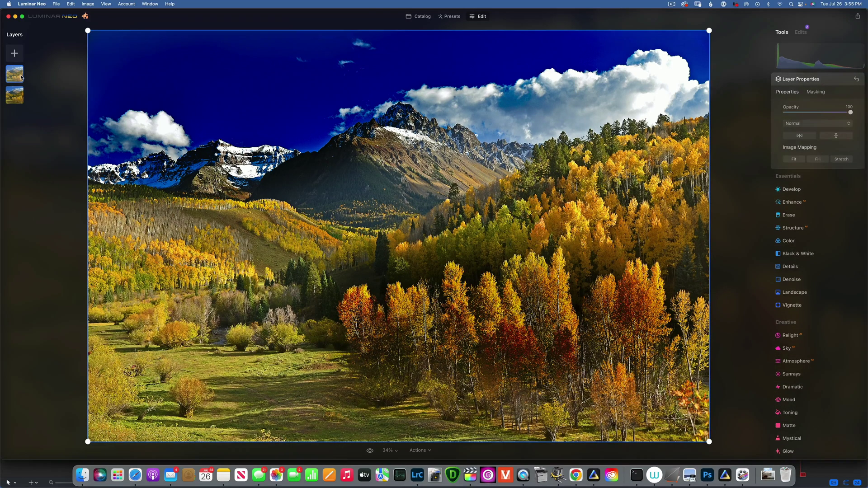
pyautogui.click(809, 124)
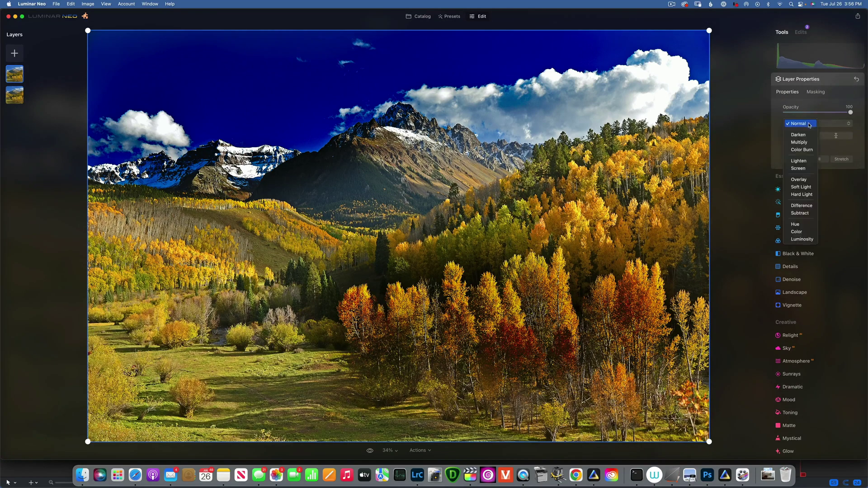
pyautogui.click(806, 240)
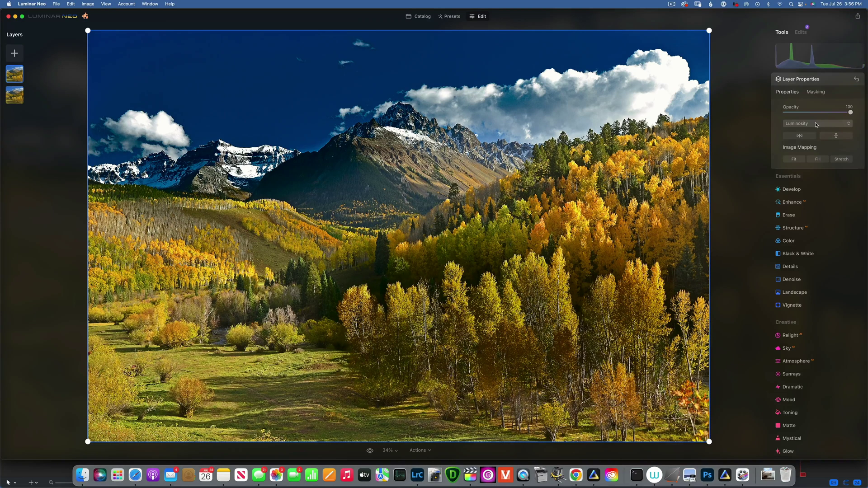
# Reset the top layer's blending to Normal and delete that duplicate layer
pyautogui.click(857, 80)
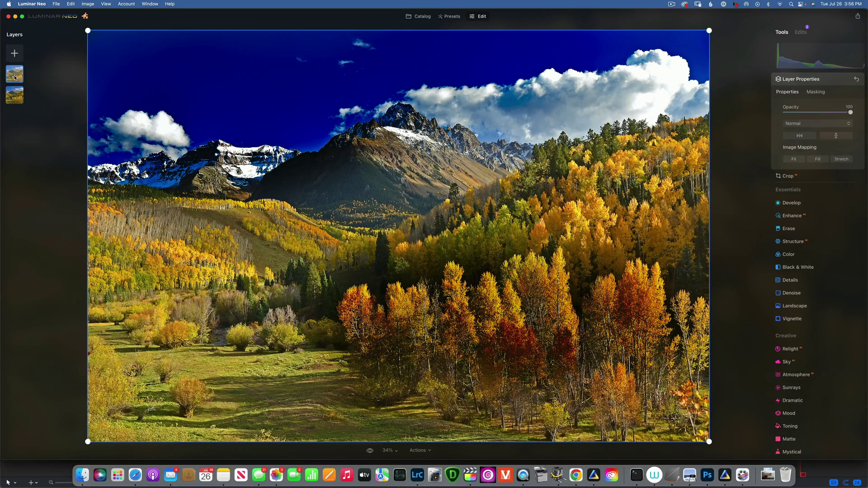
pyautogui.press('BackSpace')
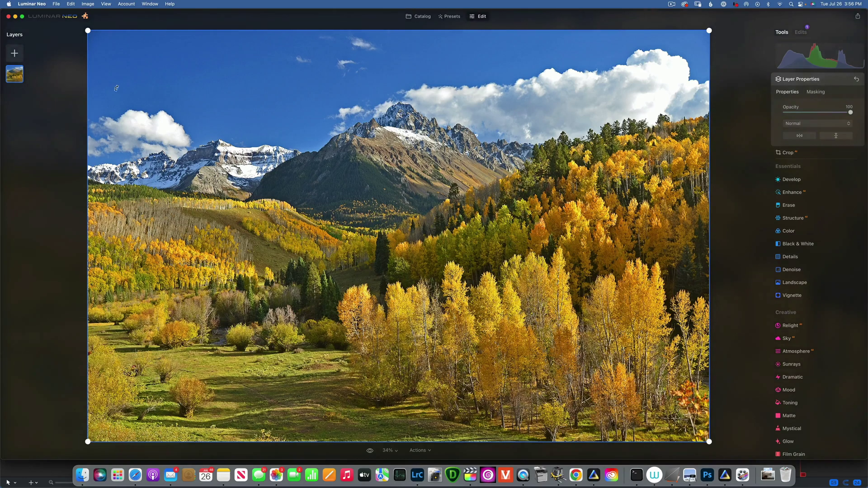
pyautogui.scroll(-5, 802, 442)
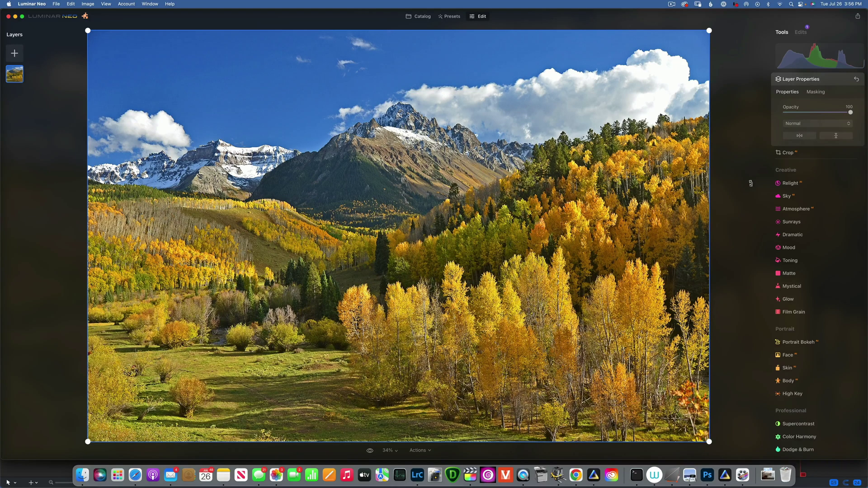
pyautogui.scroll(5, 794, 187)
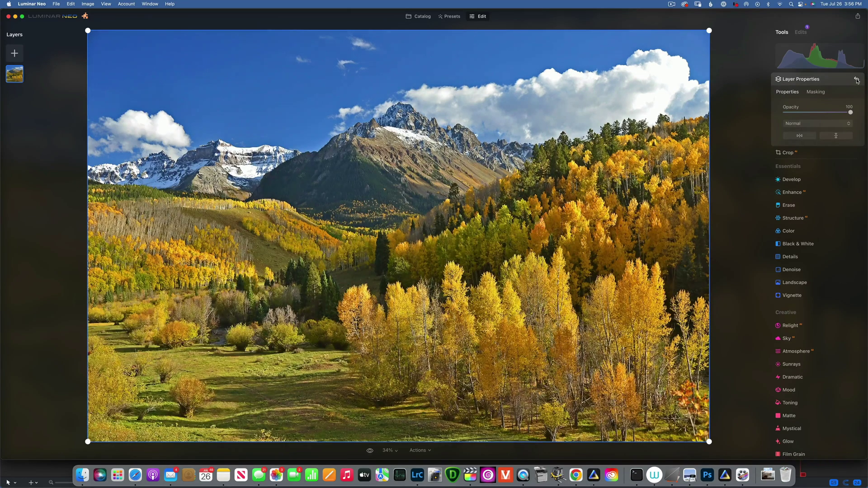
pyautogui.click(793, 180)
pyautogui.moveTo(817, 154); pyautogui.dragTo(813, 154)
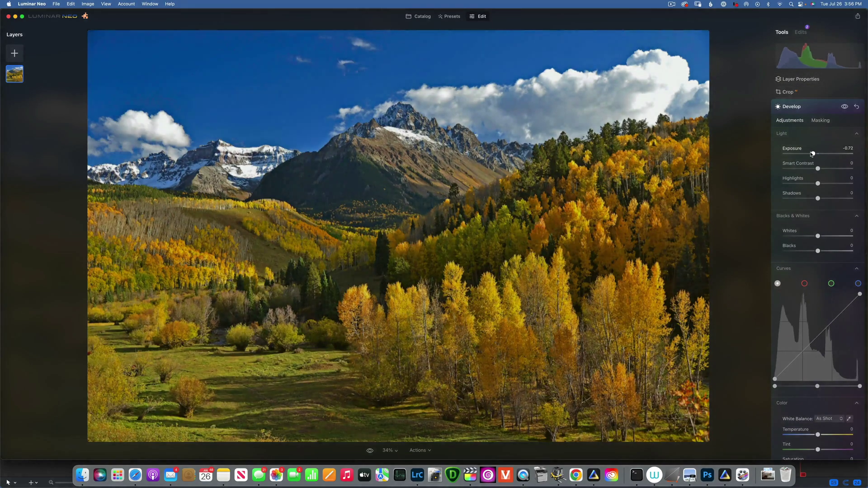
pyautogui.click(821, 121)
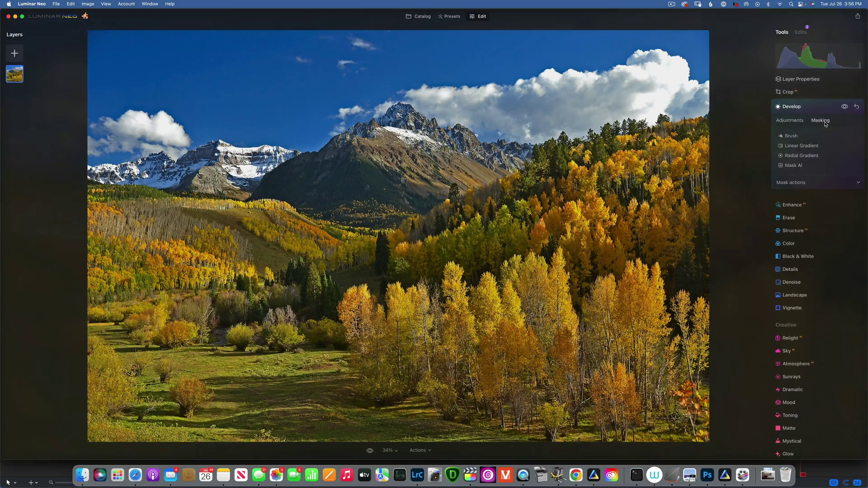
pyautogui.click(792, 136)
pyautogui.moveTo(134, 64)
pyautogui.mouseDown()
pyautogui.moveTo(100, 66)
pyautogui.moveTo(160, 103)
pyautogui.moveTo(150, 122)
pyautogui.moveTo(197, 98)
pyautogui.moveTo(199, 66)
pyautogui.moveTo(127, 42)
pyautogui.moveTo(174, 37)
pyautogui.moveTo(315, 60)
pyautogui.moveTo(233, 140)
pyautogui.moveTo(305, 174)
pyautogui.moveTo(332, 168)
pyautogui.moveTo(352, 191)
pyautogui.moveTo(367, 177)
pyautogui.moveTo(372, 184)
pyautogui.moveTo(348, 204)
pyautogui.moveTo(324, 183)
pyautogui.mouseUp()
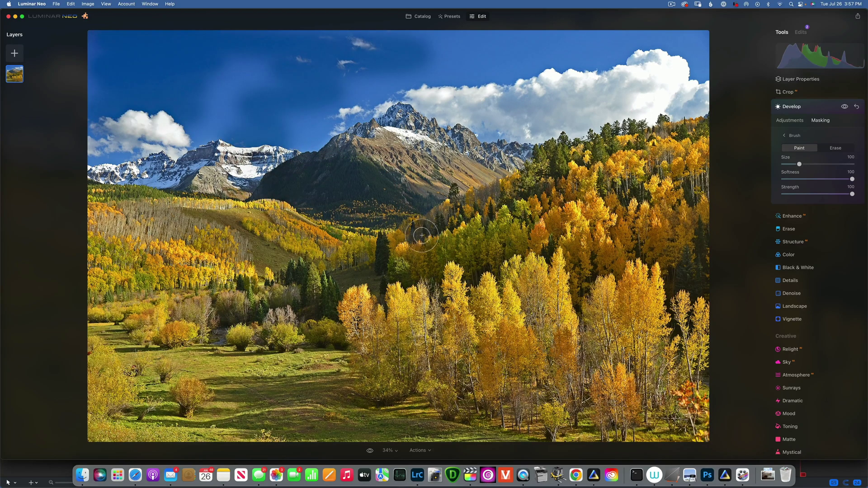
pyautogui.moveTo(550, 330)
pyautogui.mouseDown()
pyautogui.moveTo(525, 283)
pyautogui.moveTo(513, 304)
pyautogui.moveTo(482, 311)
pyautogui.moveTo(468, 342)
pyautogui.moveTo(445, 331)
pyautogui.moveTo(425, 337)
pyautogui.moveTo(382, 294)
pyautogui.mouseUp()
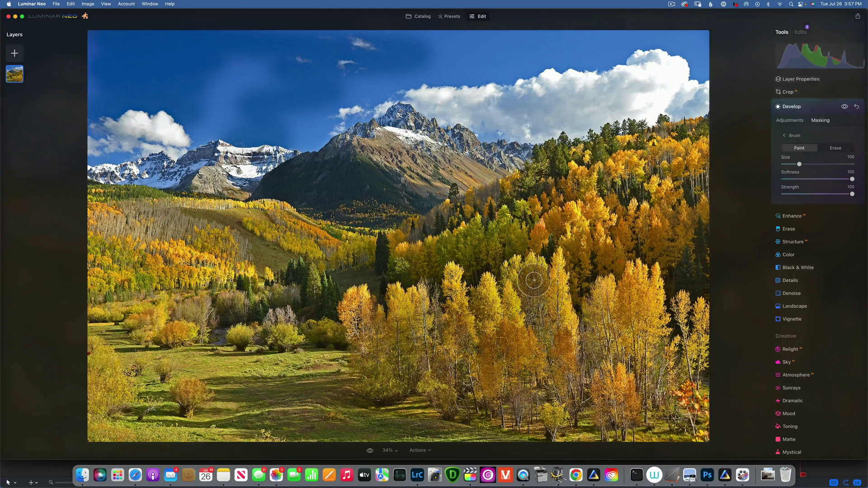
pyautogui.click(856, 107)
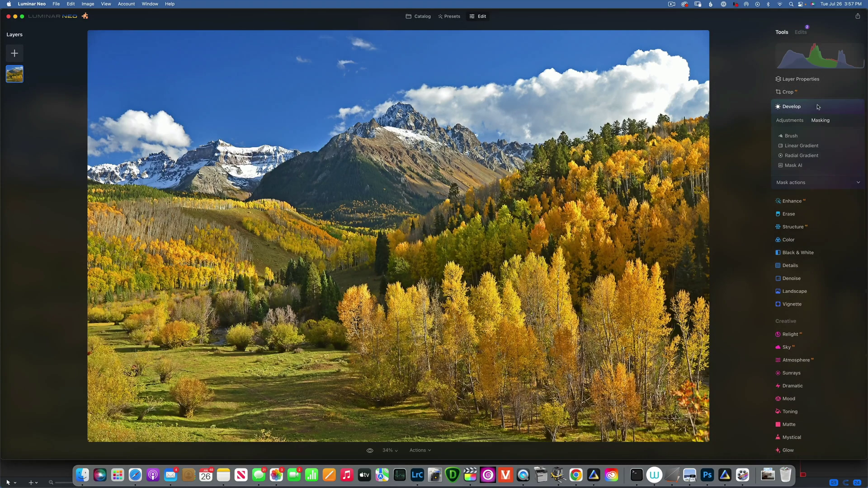
pyautogui.click(795, 108)
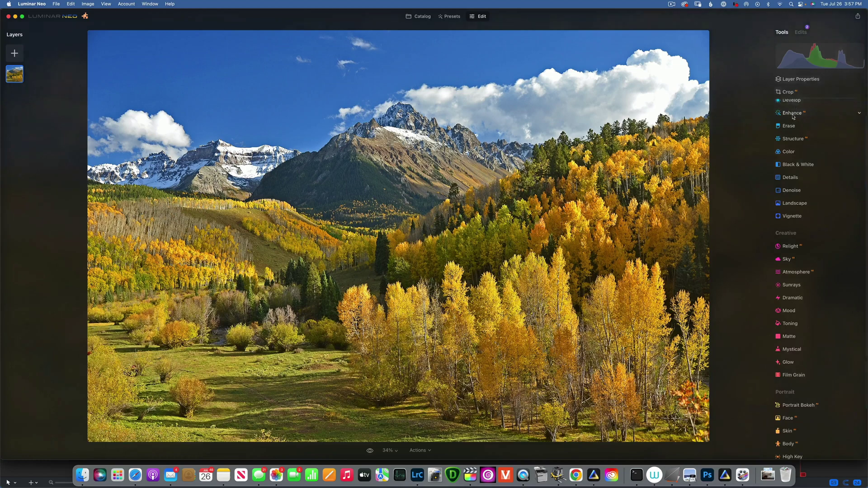
# Pull the Develop curve down and brush-mask it onto the central mountain and trees to its right
pyautogui.click(794, 107)
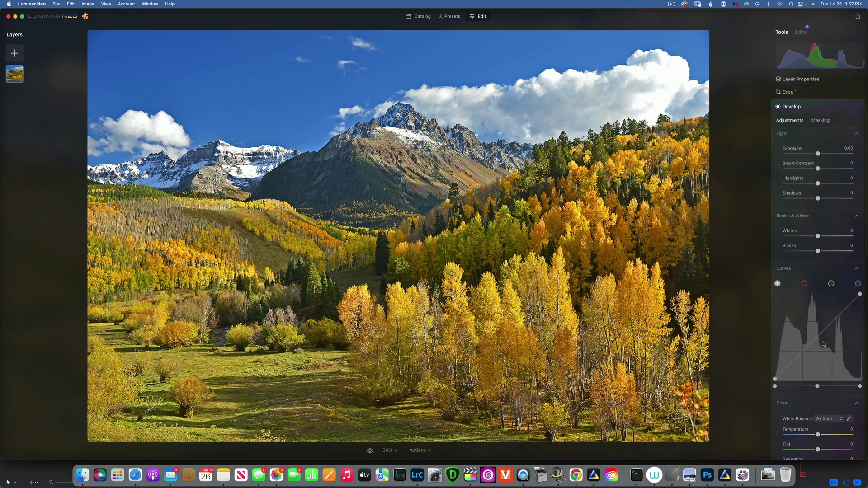
pyautogui.moveTo(816, 337); pyautogui.dragTo(822, 341)
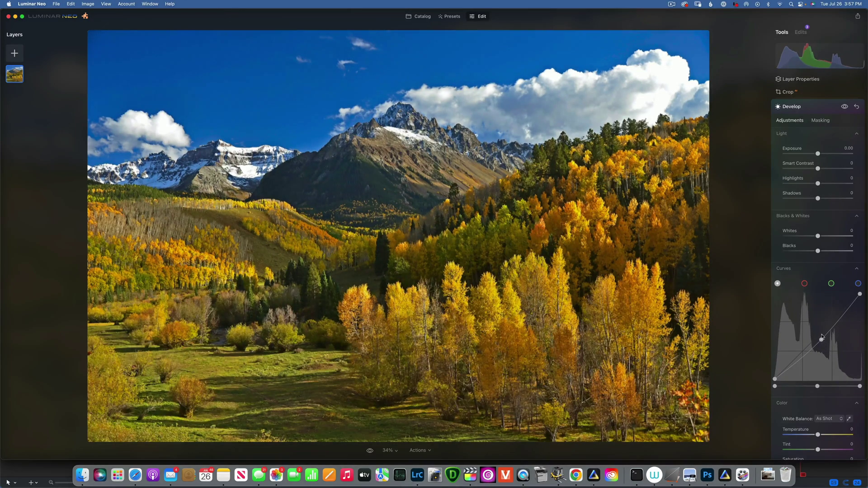
pyautogui.click(822, 121)
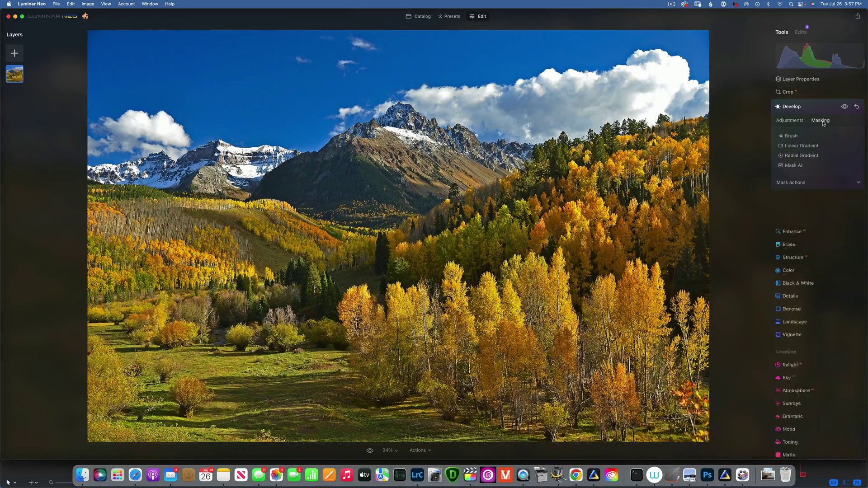
pyautogui.click(791, 137)
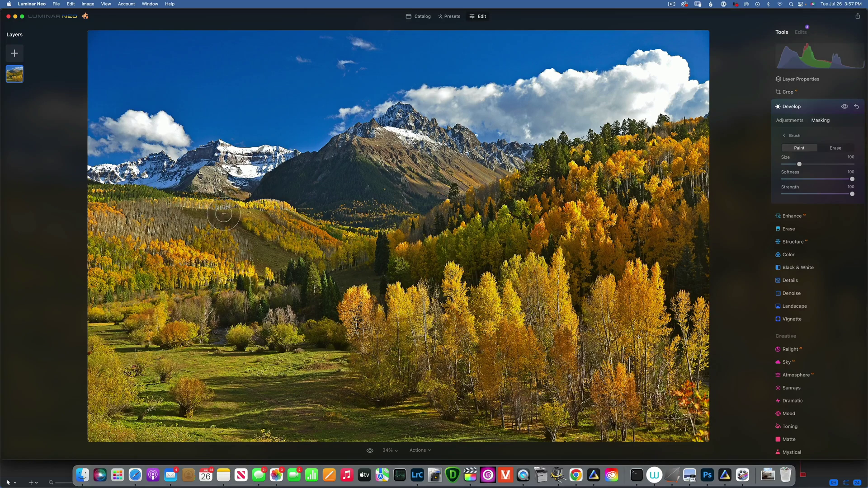
pyautogui.moveTo(330, 164)
pyautogui.mouseDown()
pyautogui.moveTo(375, 194)
pyautogui.moveTo(380, 219)
pyautogui.moveTo(398, 224)
pyautogui.mouseUp()
pyautogui.moveTo(465, 255)
pyautogui.mouseDown()
pyautogui.moveTo(441, 247)
pyautogui.moveTo(426, 260)
pyautogui.moveTo(470, 245)
pyautogui.moveTo(488, 252)
pyautogui.moveTo(531, 206)
pyautogui.mouseUp()
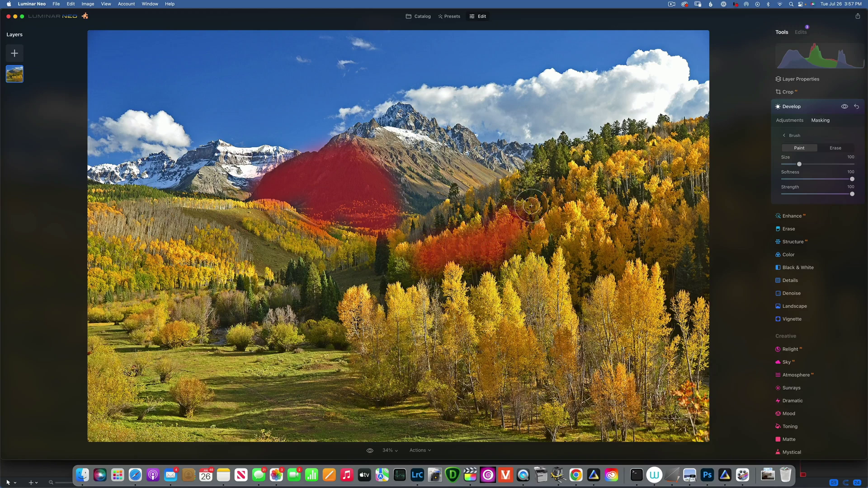
# Add a second Develop curve lifted up, brush-masked across the valley below the mountain
pyautogui.click(797, 108)
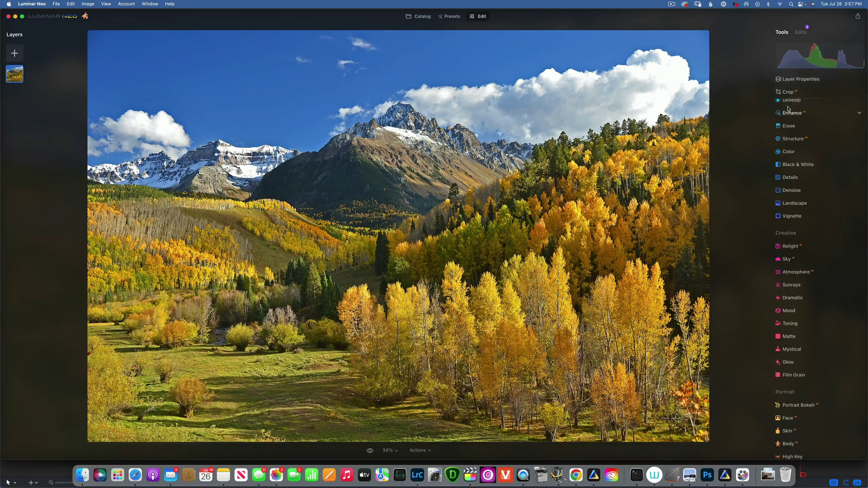
pyautogui.click(791, 102)
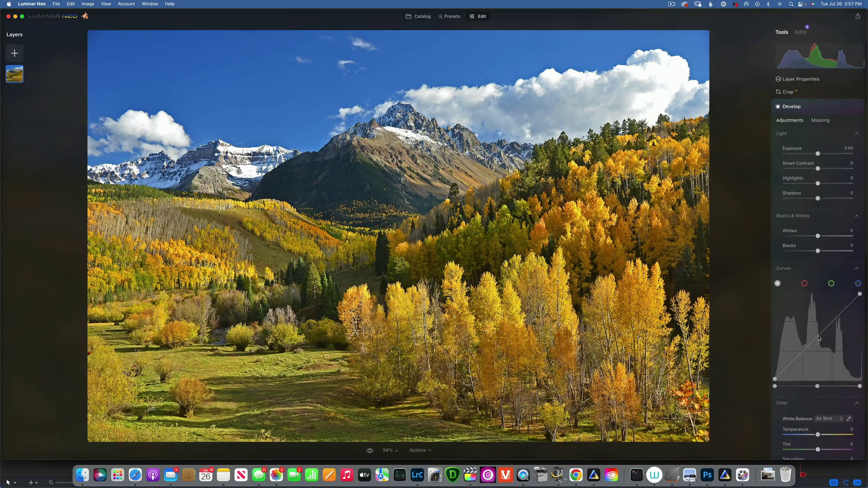
pyautogui.moveTo(817, 336); pyautogui.dragTo(815, 333)
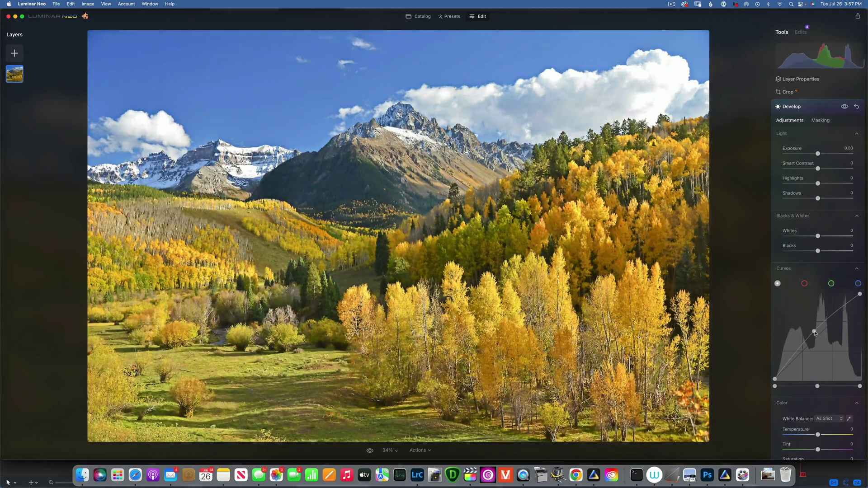
pyautogui.click(818, 121)
pyautogui.click(790, 137)
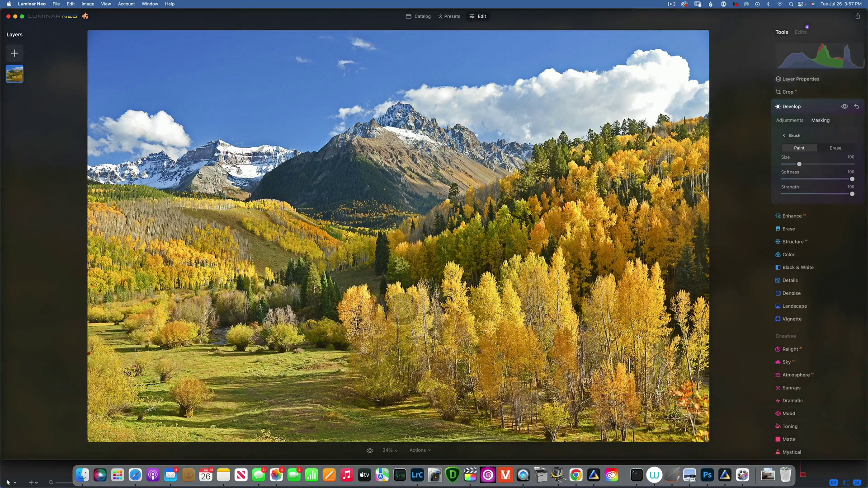
pyautogui.moveTo(350, 257)
pyautogui.mouseDown()
pyautogui.moveTo(357, 217)
pyautogui.moveTo(389, 203)
pyautogui.moveTo(435, 243)
pyautogui.mouseUp()
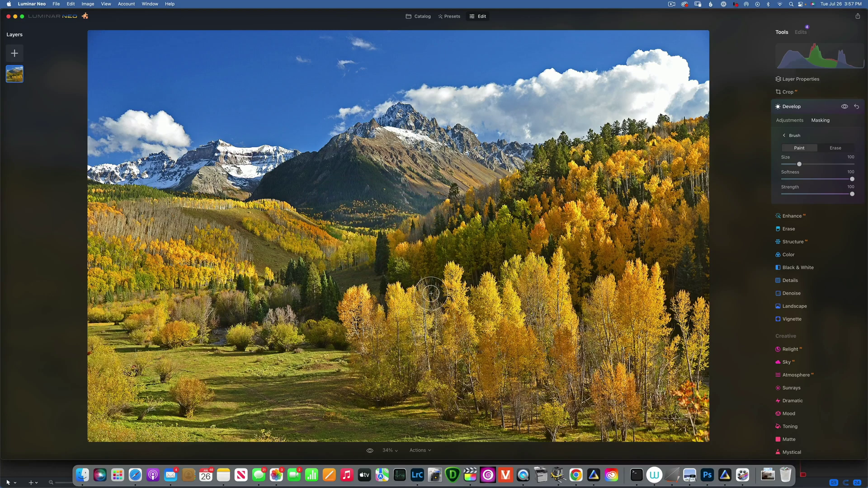
pyautogui.moveTo(506, 180); pyautogui.dragTo(515, 173)
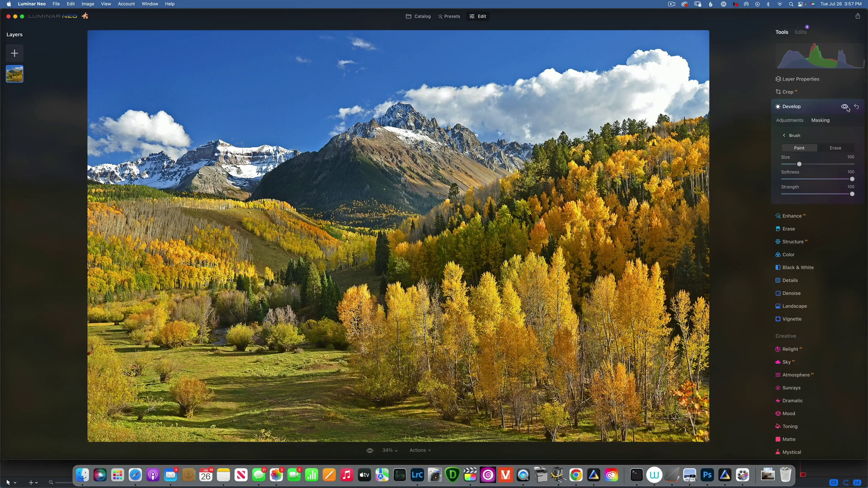
# Revert the photo to original, duplicate it, and blend the copy in Multiply at 34 opacity
pyautogui.click(419, 451)
pyautogui.click(433, 441)
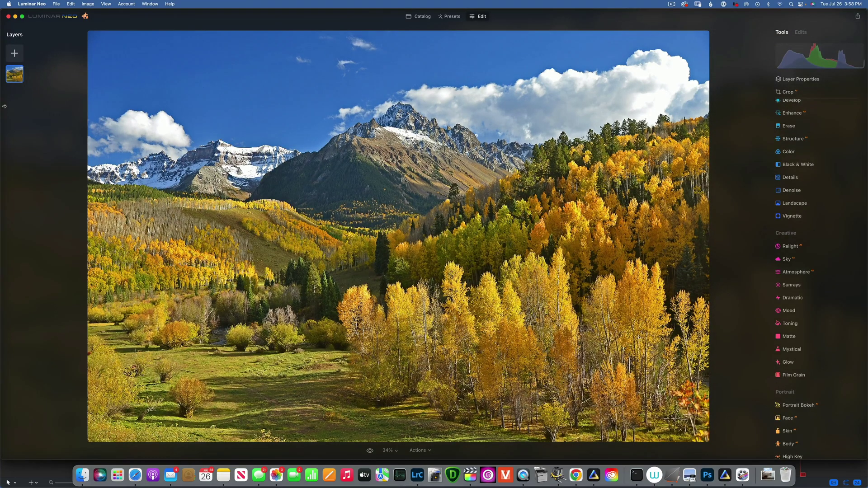
pyautogui.click(19, 73)
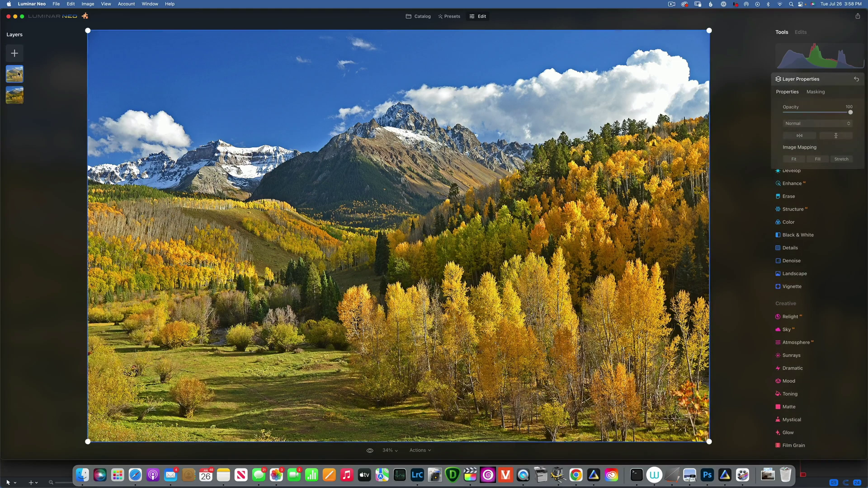
pyautogui.click(809, 126)
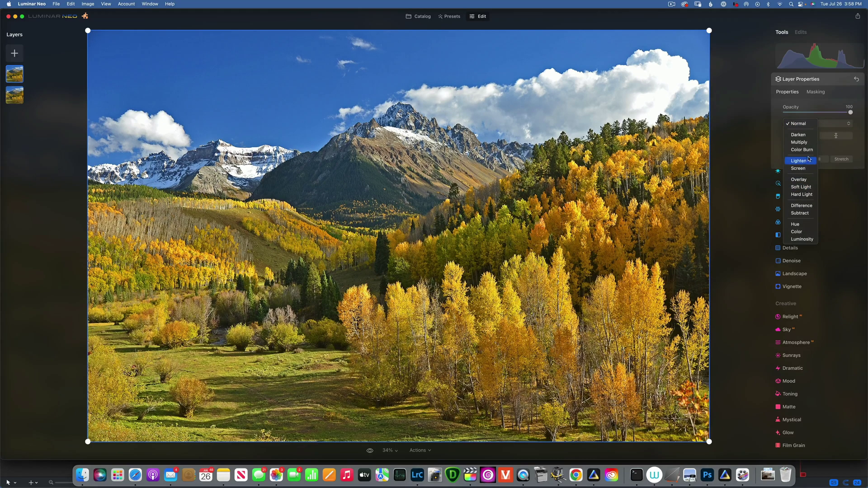
pyautogui.click(794, 143)
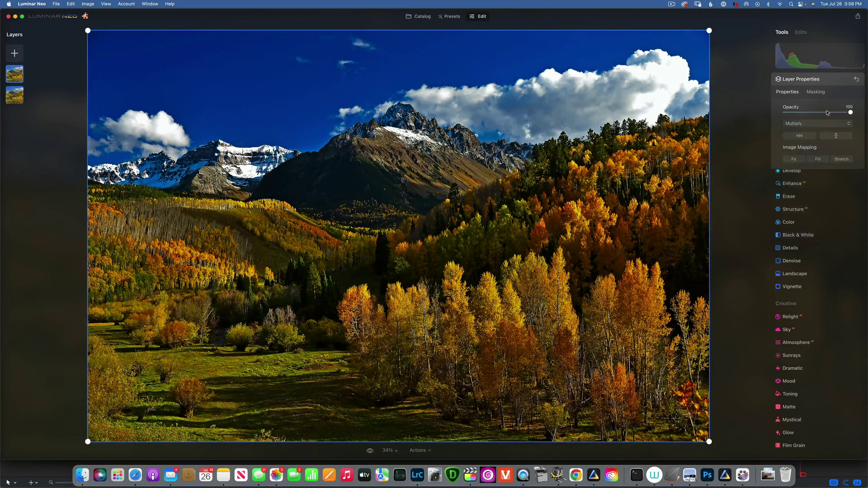
pyautogui.moveTo(850, 112); pyautogui.dragTo(806, 113)
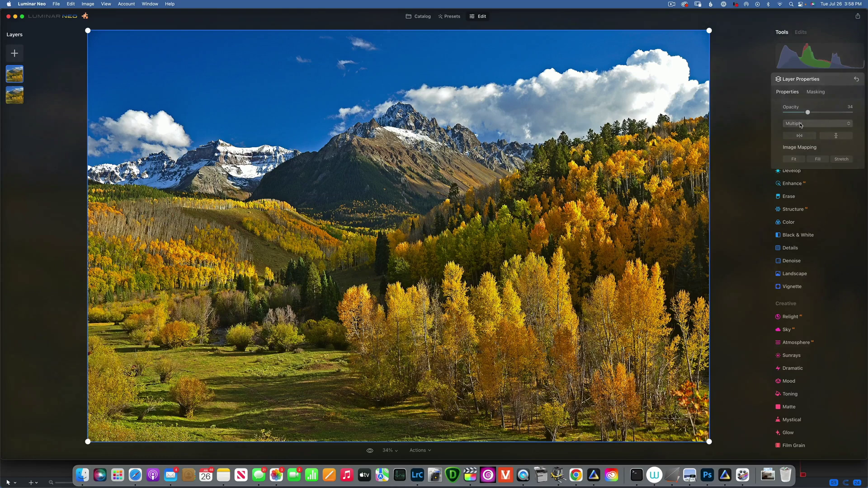
# Brush the Multiply layer's mask over the mountain slope, lower meadow and, with a larger brush, left sky
pyautogui.click(818, 92)
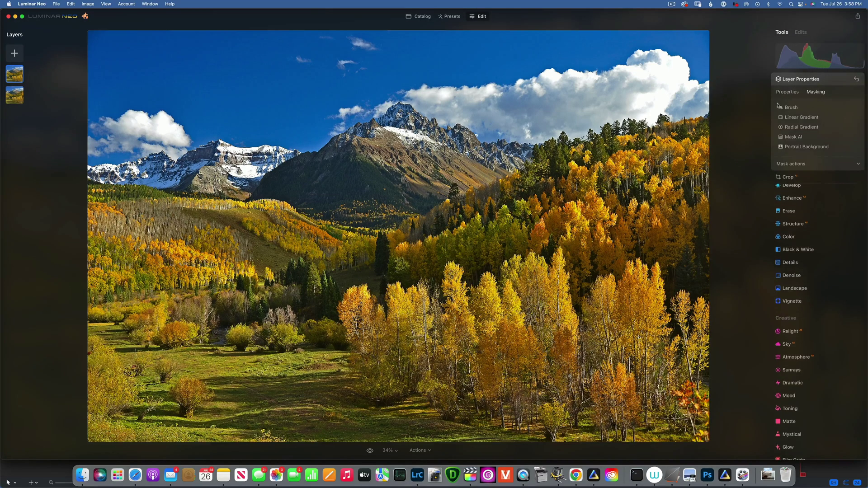
pyautogui.click(791, 108)
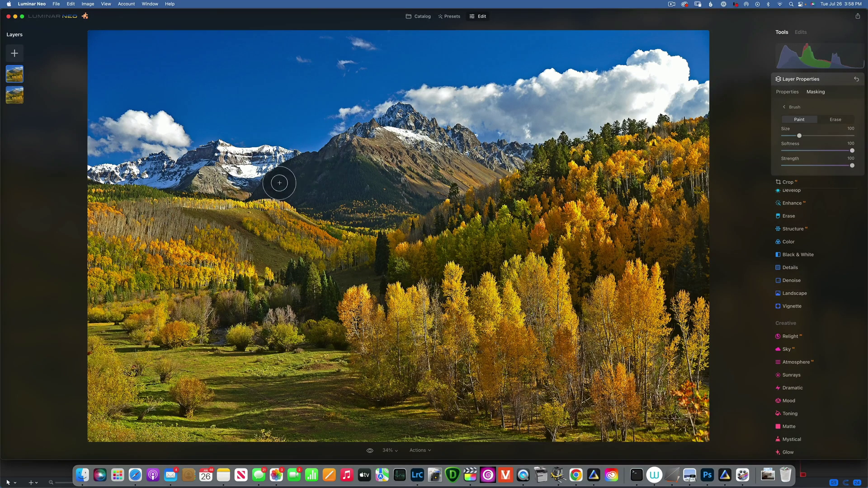
pyautogui.moveTo(349, 156)
pyautogui.mouseDown()
pyautogui.moveTo(391, 205)
pyautogui.moveTo(376, 210)
pyautogui.moveTo(302, 192)
pyautogui.moveTo(408, 200)
pyautogui.mouseUp()
pyautogui.moveTo(233, 387)
pyautogui.mouseDown()
pyautogui.moveTo(371, 396)
pyautogui.moveTo(373, 405)
pyautogui.moveTo(287, 409)
pyautogui.moveTo(496, 453)
pyautogui.moveTo(519, 448)
pyautogui.moveTo(330, 401)
pyautogui.moveTo(221, 400)
pyautogui.moveTo(199, 389)
pyautogui.moveTo(241, 386)
pyautogui.moveTo(414, 434)
pyautogui.moveTo(484, 439)
pyautogui.moveTo(582, 435)
pyautogui.moveTo(608, 393)
pyautogui.mouseUp()
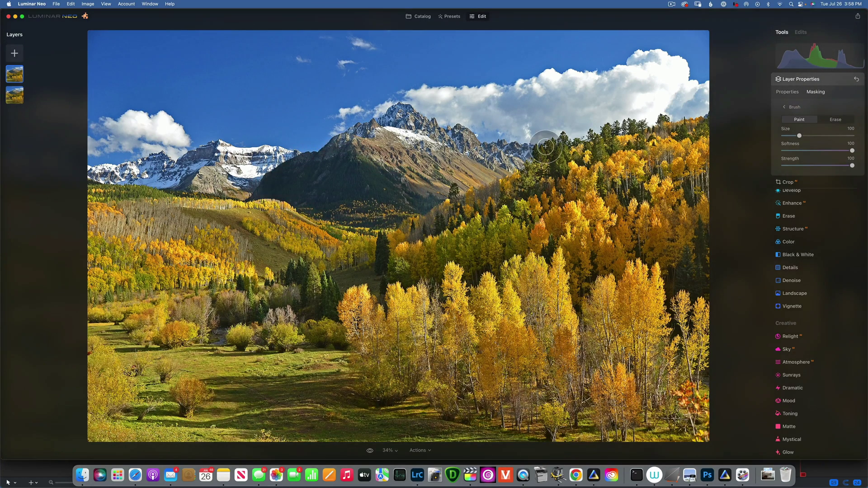
pyautogui.press(']')
pyautogui.press(']')
pyautogui.press(']')
pyautogui.press(']')
pyautogui.press(']')
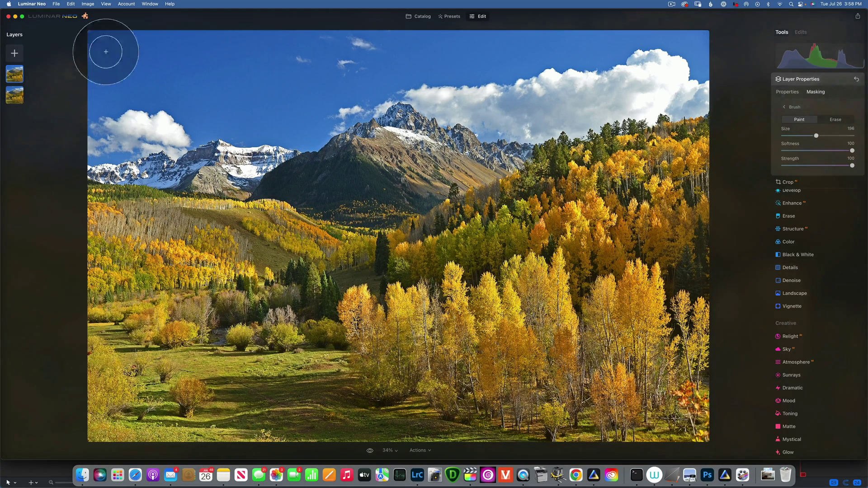
pyautogui.press(']')
pyautogui.moveTo(110, 49)
pyautogui.mouseDown()
pyautogui.moveTo(159, 93)
pyautogui.moveTo(395, 59)
pyautogui.moveTo(189, 97)
pyautogui.moveTo(574, 48)
pyautogui.moveTo(653, 52)
pyautogui.moveTo(165, 97)
pyautogui.moveTo(97, 87)
pyautogui.moveTo(176, 78)
pyautogui.mouseUp()
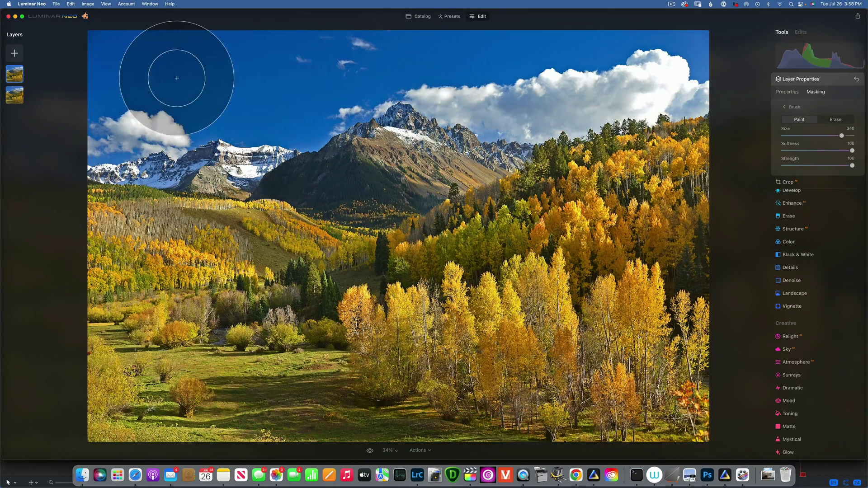
# Move layer 2 to the middle of the stack and blend it in Screen at 22 opacity
pyautogui.click(14, 96)
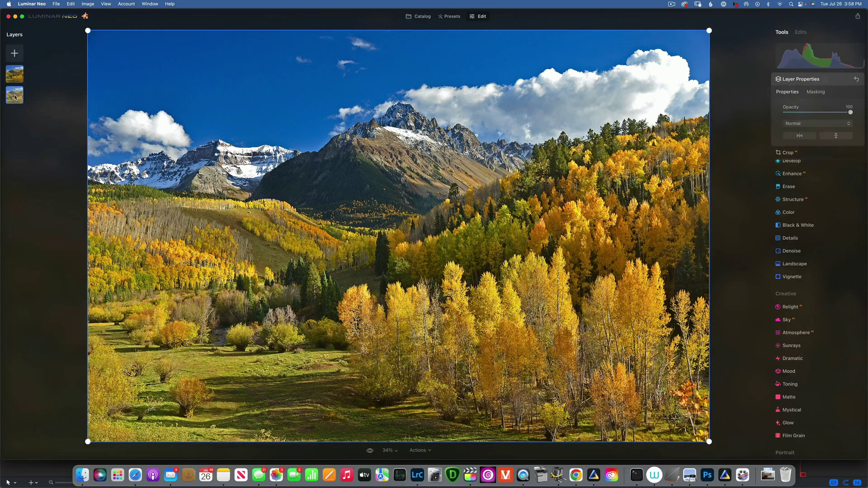
pyautogui.moveTo(15, 97); pyautogui.dragTo(15, 63)
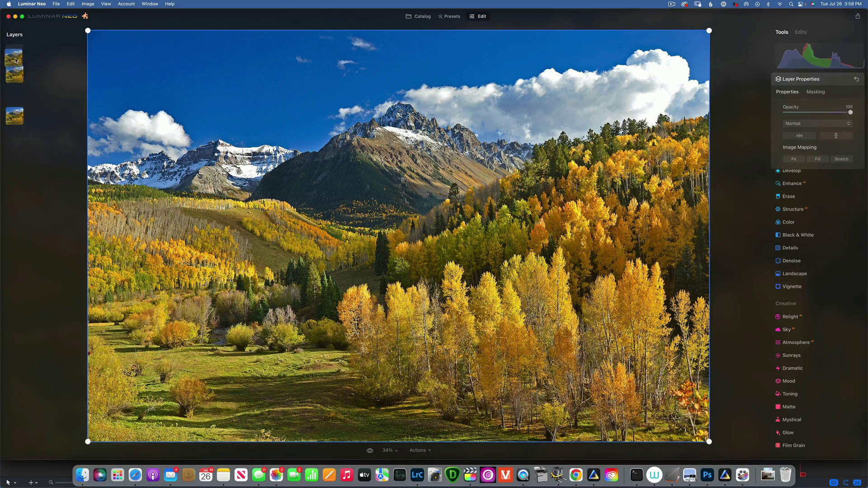
pyautogui.moveTo(15, 59); pyautogui.dragTo(15, 97)
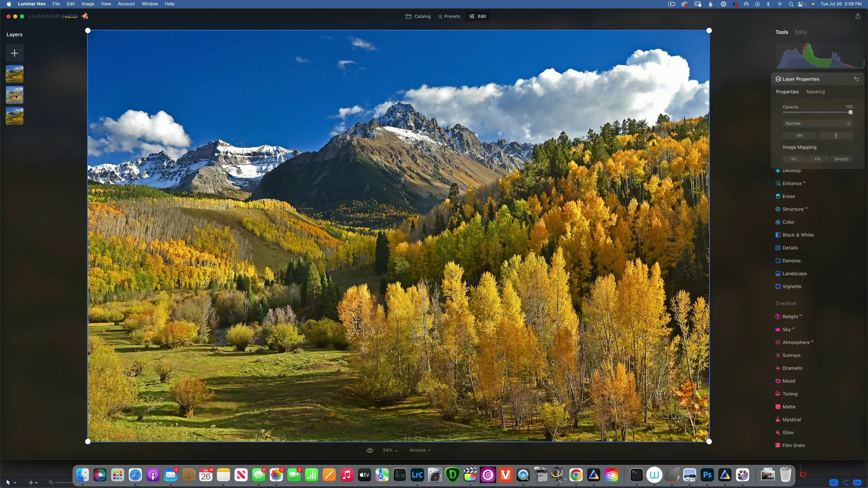
pyautogui.click(822, 124)
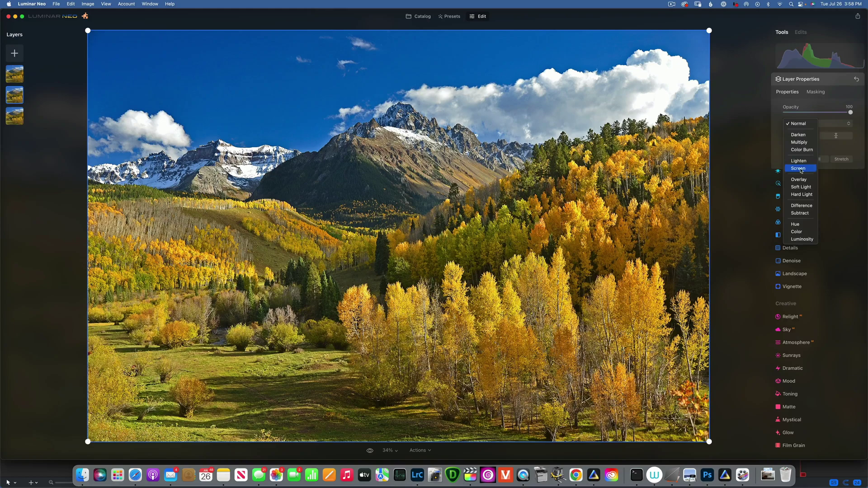
pyautogui.click(800, 169)
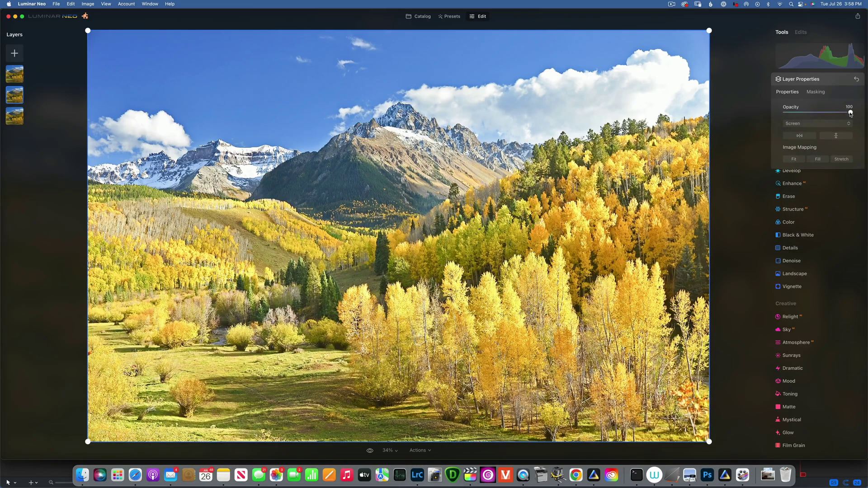
pyautogui.moveTo(851, 112); pyautogui.dragTo(809, 114)
# Brush-mask the Screen layer across the mid-slope trees, then toggle the before/after comparison with the original
pyautogui.click(816, 91)
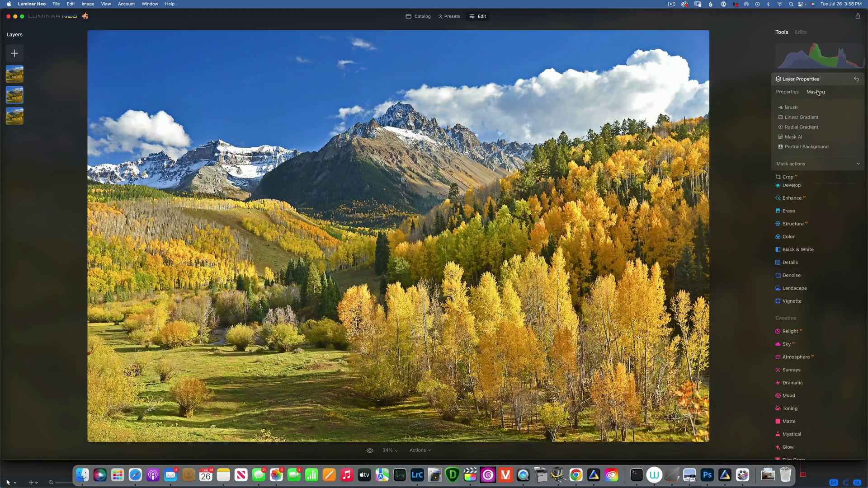
pyautogui.click(790, 107)
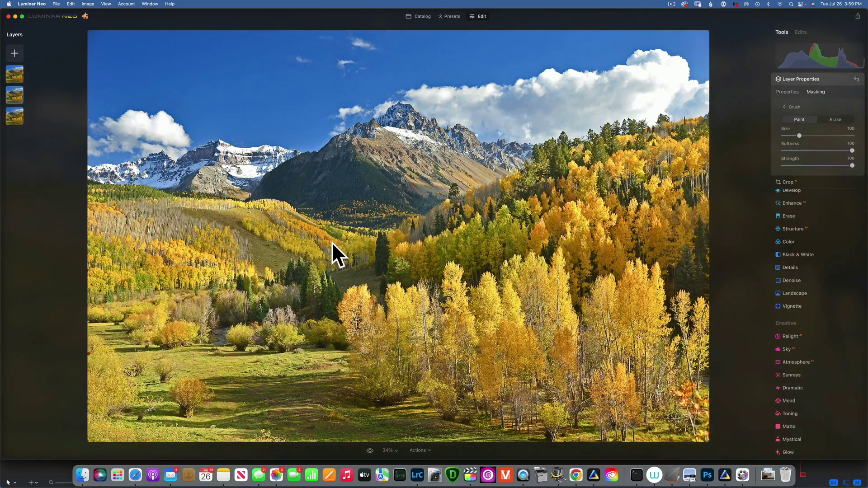
pyautogui.moveTo(278, 268)
pyautogui.mouseDown()
pyautogui.moveTo(301, 287)
pyautogui.moveTo(342, 241)
pyautogui.moveTo(313, 212)
pyautogui.moveTo(275, 218)
pyautogui.moveTo(260, 225)
pyautogui.moveTo(402, 246)
pyautogui.mouseUp()
pyautogui.moveTo(461, 226)
pyautogui.mouseDown()
pyautogui.moveTo(429, 288)
pyautogui.moveTo(344, 260)
pyautogui.mouseUp()
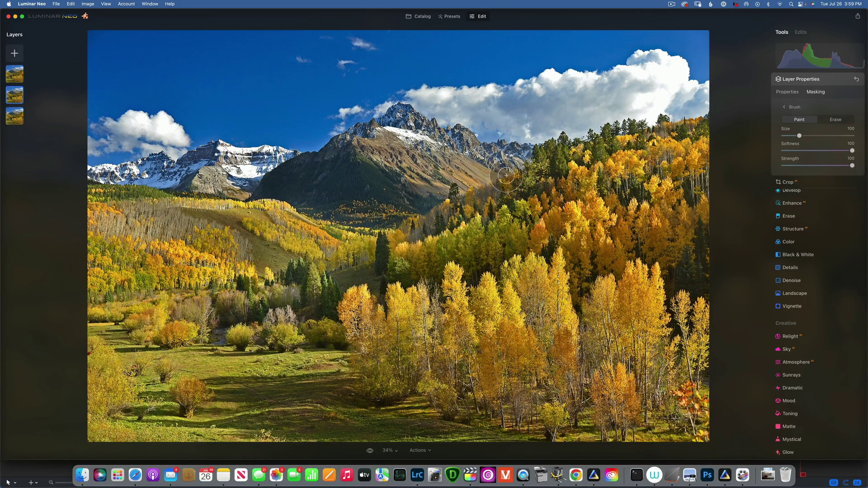
pyautogui.moveTo(507, 184)
pyautogui.mouseDown()
pyautogui.moveTo(126, 204)
pyautogui.moveTo(145, 201)
pyautogui.mouseUp()
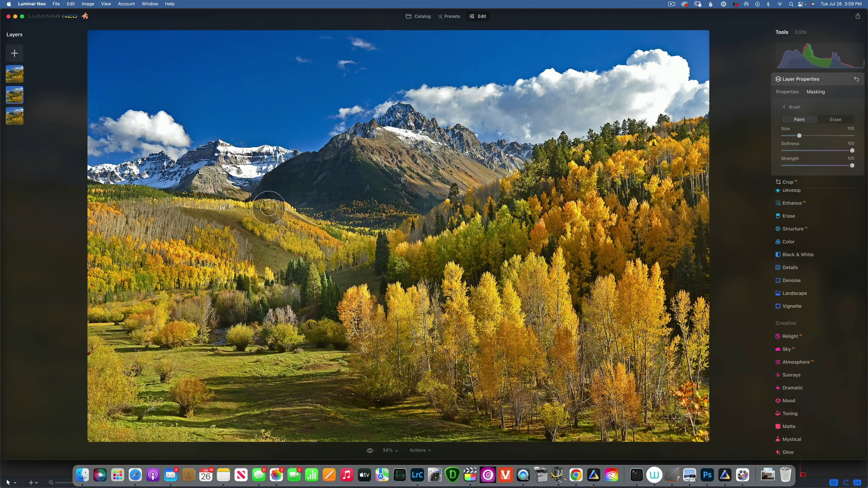
pyautogui.moveTo(268, 208); pyautogui.dragTo(312, 211)
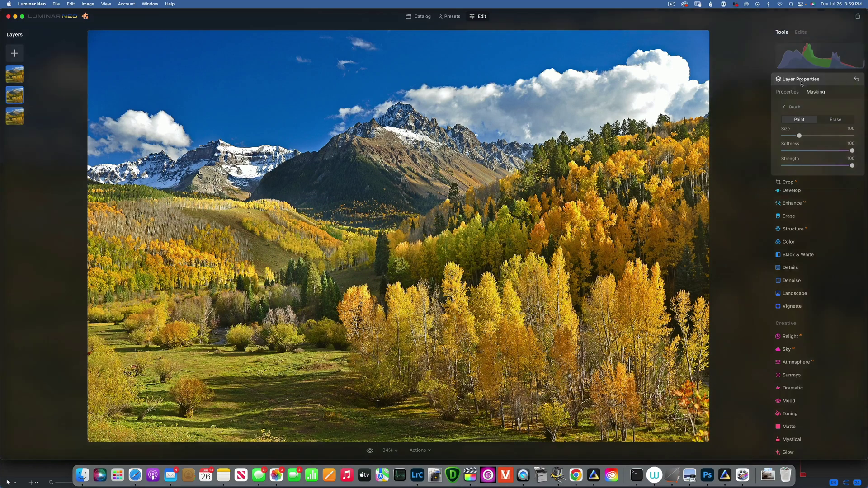
pyautogui.click(370, 452)
pyautogui.click(370, 452)
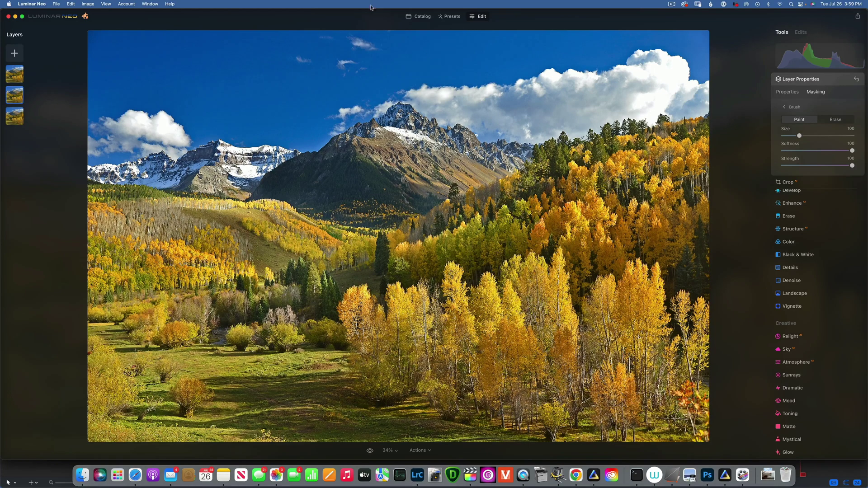
# In the Catalog, open the green stone-circle sunset landscape in a large single-photo view
pyautogui.click(423, 17)
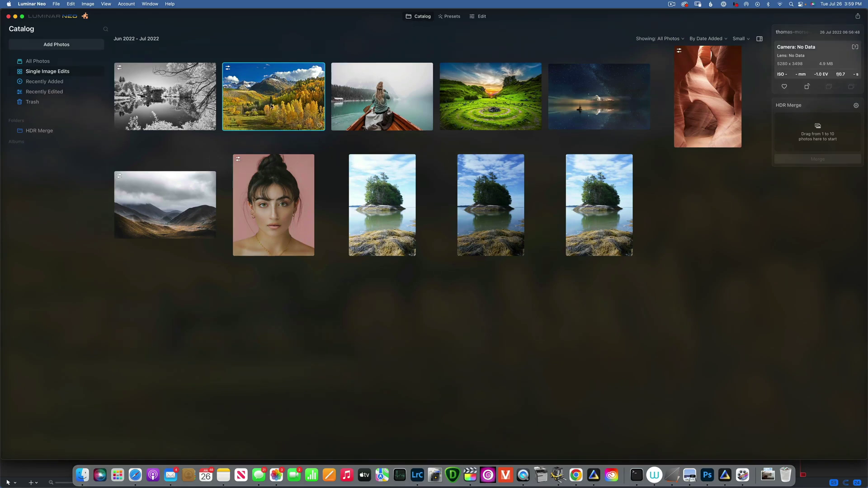
pyautogui.doubleClick(499, 102)
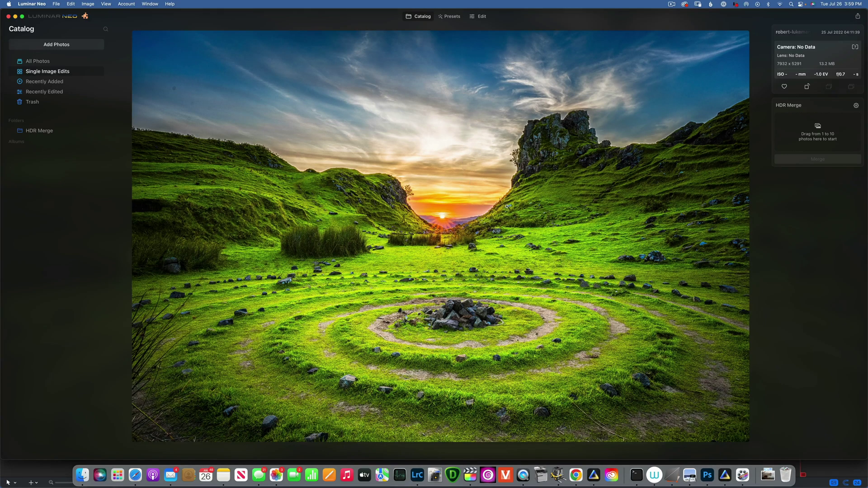
pyautogui.click(538, 120)
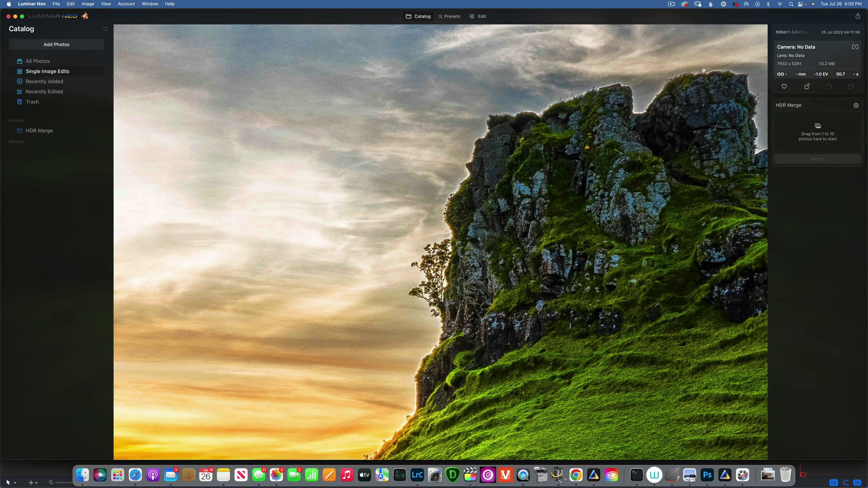
pyautogui.click(411, 147)
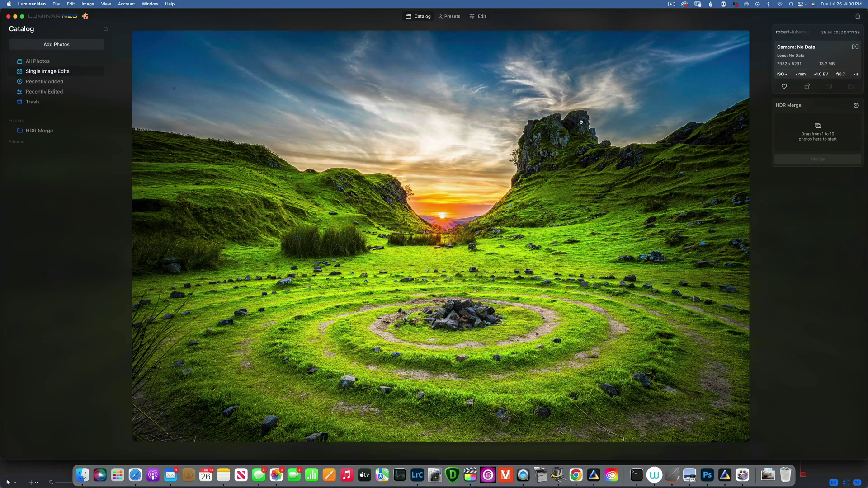
# Go back to the Catalog grid showing all the photo thumbnails
pyautogui.click(422, 18)
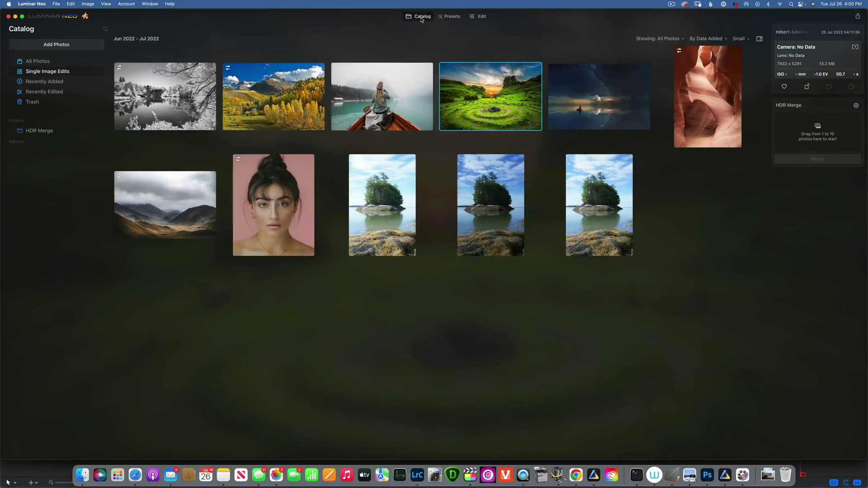